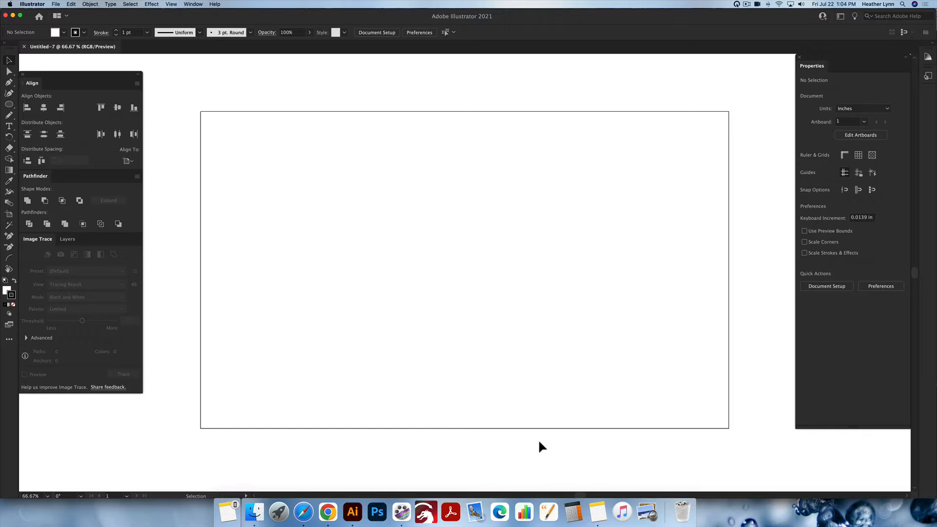
scroll(466, 429, "down", 7)
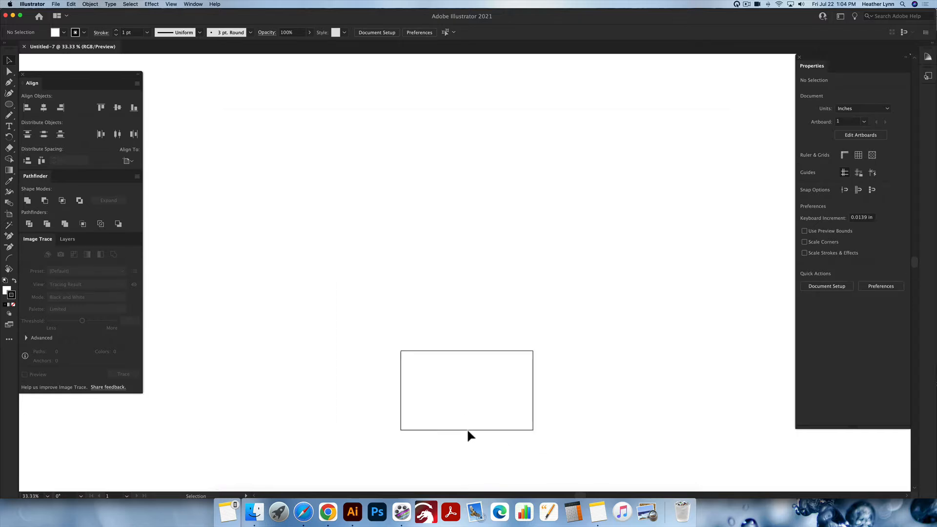
scroll(467, 428, "up", 1)
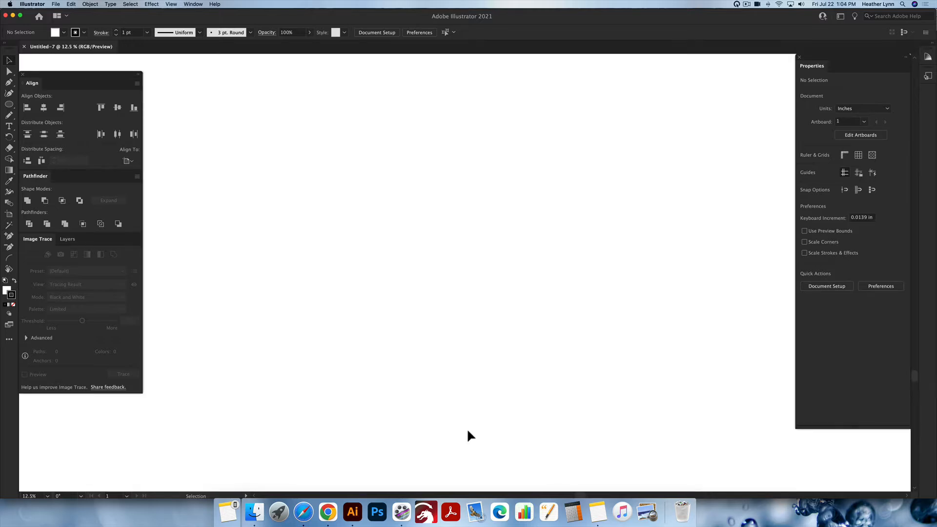
scroll(466, 428, "up", 5)
scroll(467, 428, "up", 3)
scroll(467, 429, "down", 4)
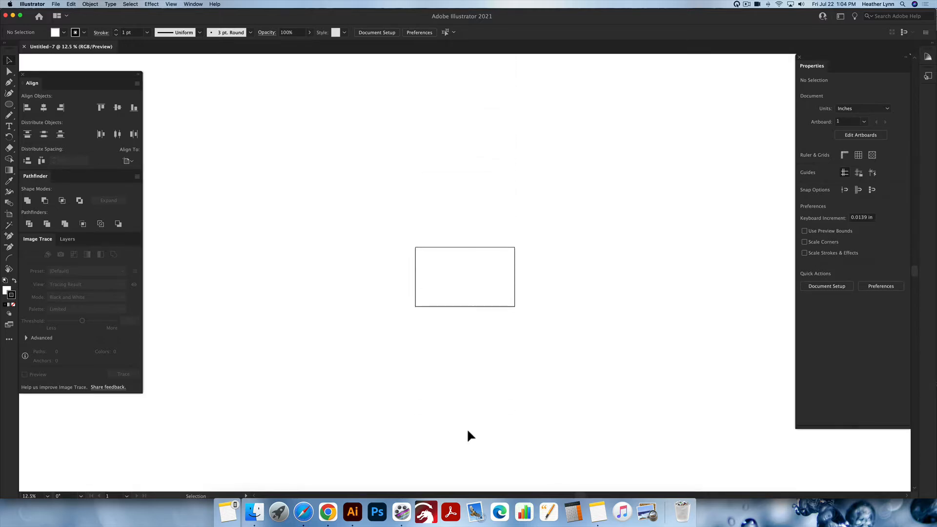
scroll(467, 428, "right", 2)
scroll(467, 429, "left", 1)
scroll(466, 429, "right", 2)
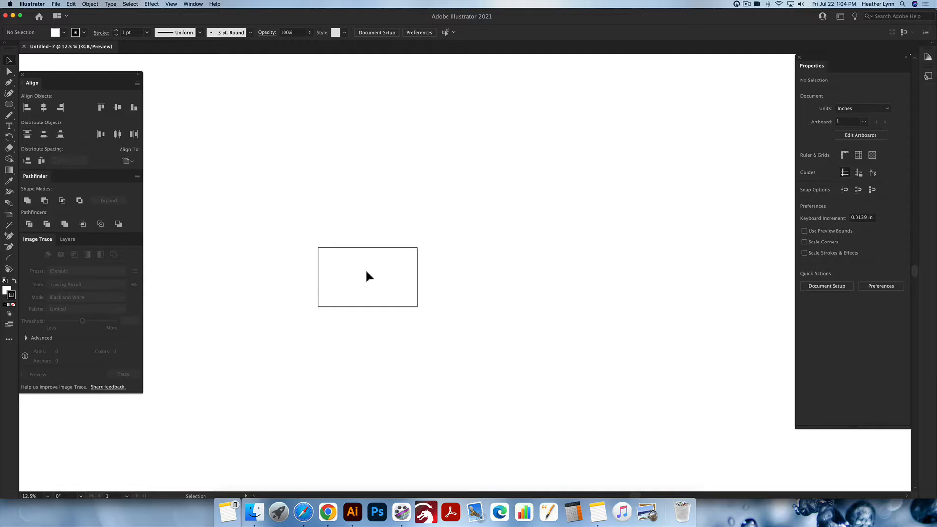
scroll(360, 278, "up", 4)
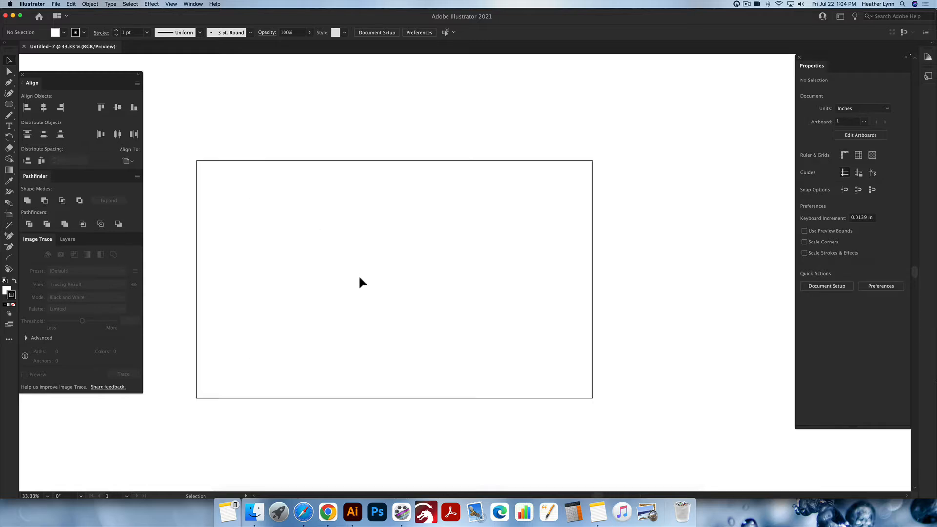
scroll(360, 278, "left", 2)
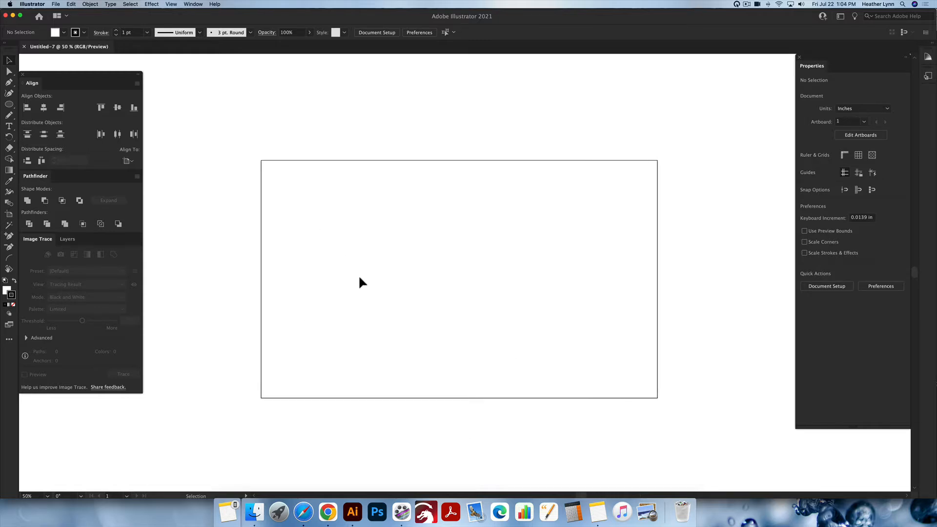
scroll(359, 278, "up", 2)
scroll(359, 278, "down", 2)
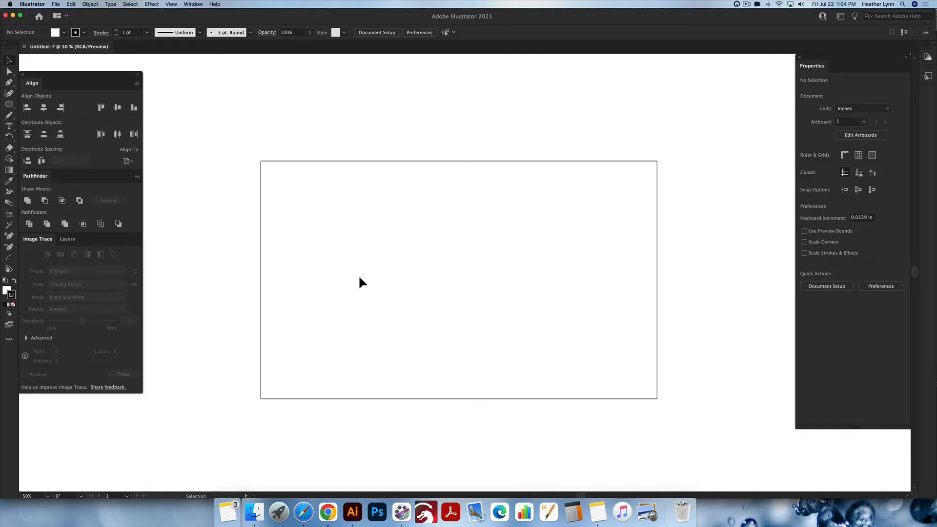
scroll(360, 278, "up", 1)
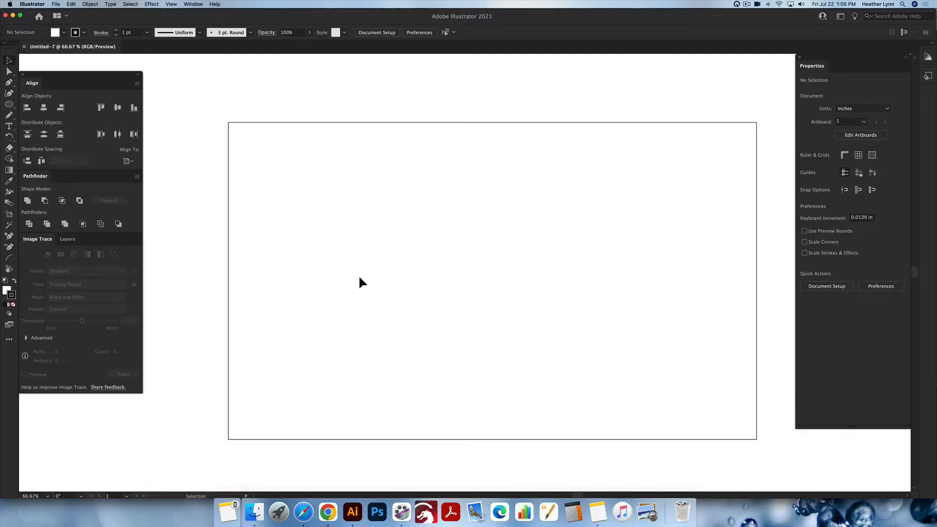
scroll(360, 278, "right", 1)
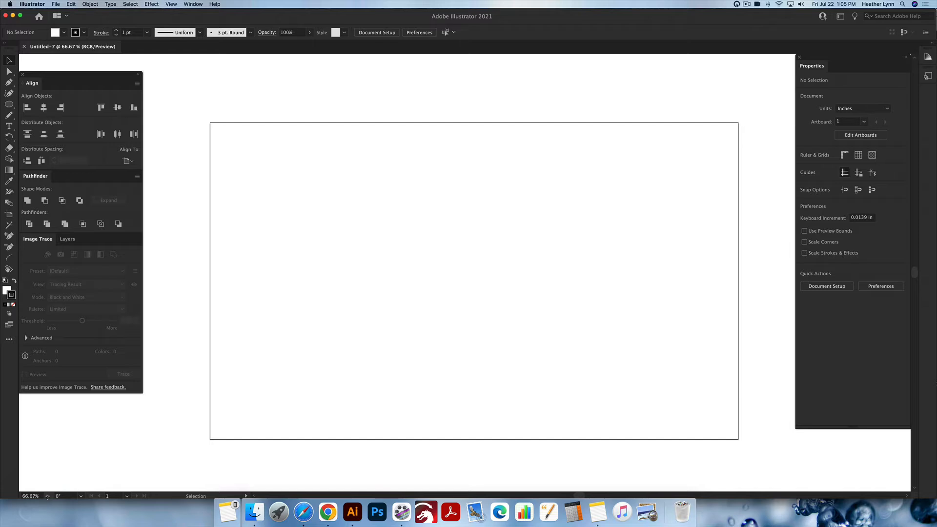
left_click(48, 496)
left_click(234, 429)
scroll(581, 348, "down", 1)
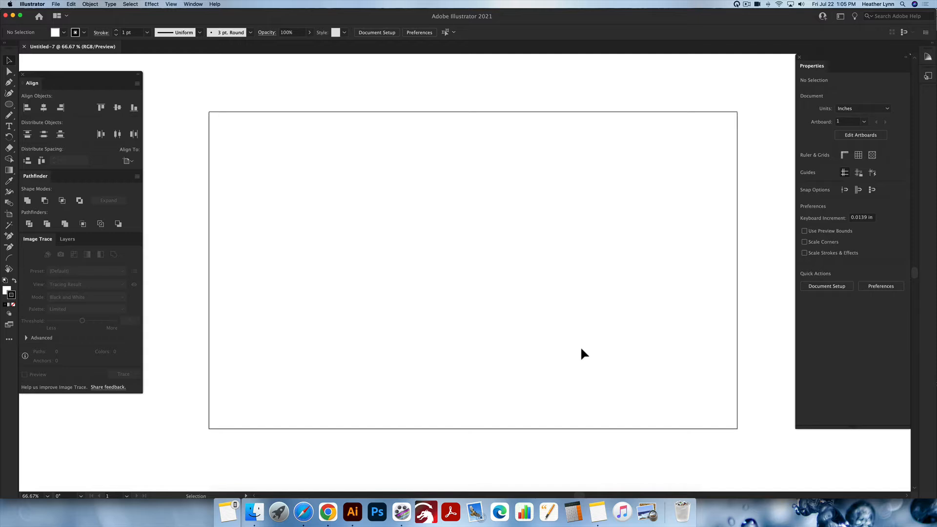
scroll(580, 348, "down", 2)
scroll(580, 347, "up", 2)
scroll(580, 347, "down", 3)
scroll(581, 348, "up", 3)
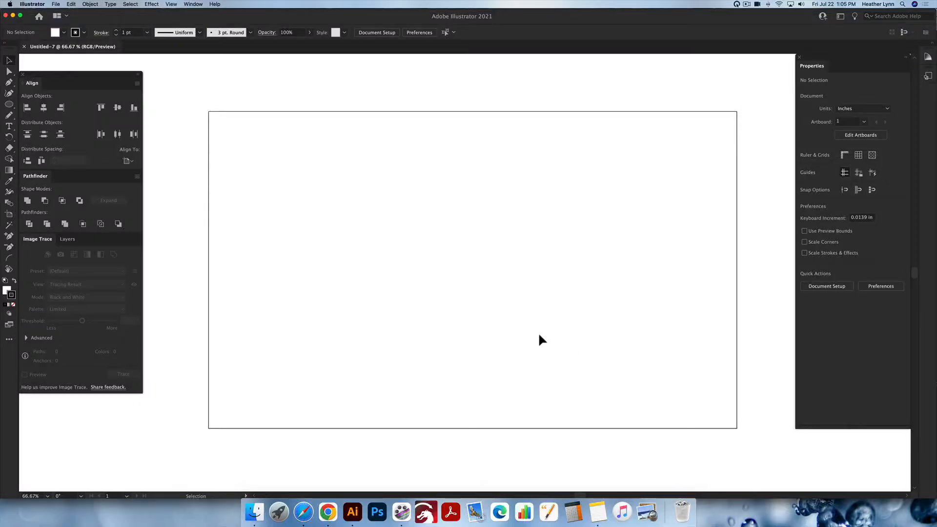
- Draw two circles beside the artboard, about 2.2 in and 1.6 in wide, and swap the smaller one's fill and stroke
key("l")
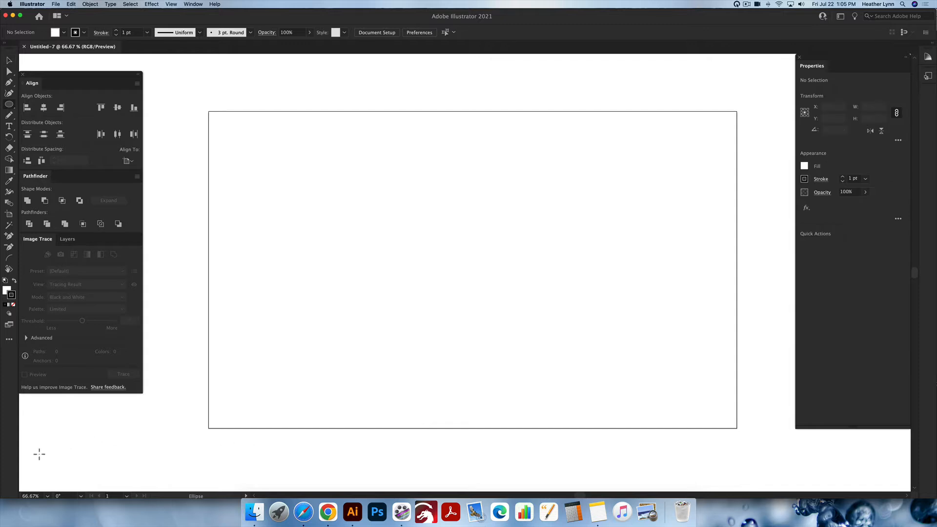
left_click_drag(32, 461, 90, 414)
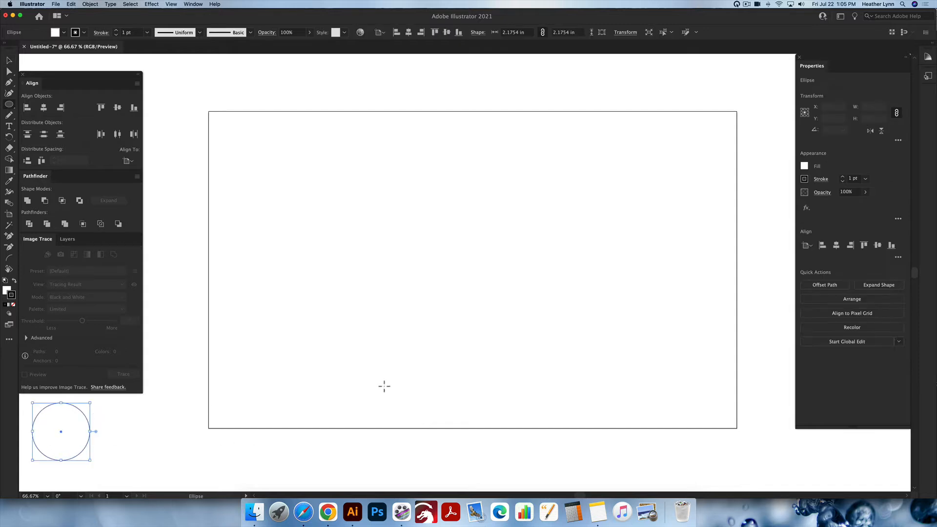
left_click_drag(743, 110, 786, 65)
key("shift+x")
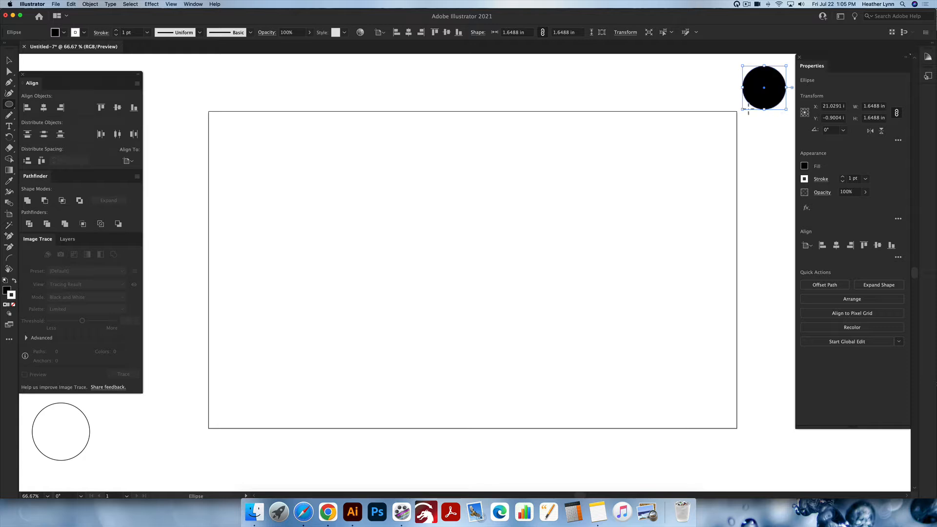
key("v")
scroll(732, 175, "right", 1)
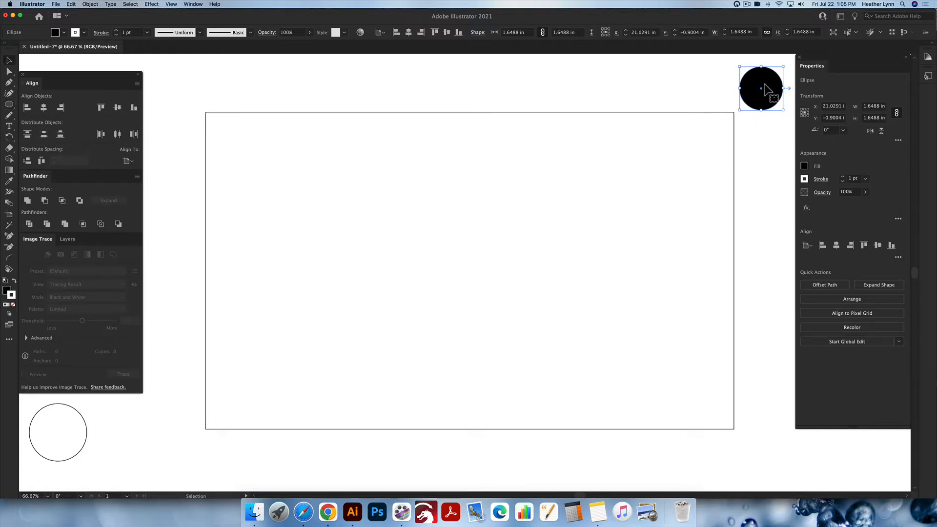
scroll(764, 95, "up", 5)
scroll(758, 95, "right", 5)
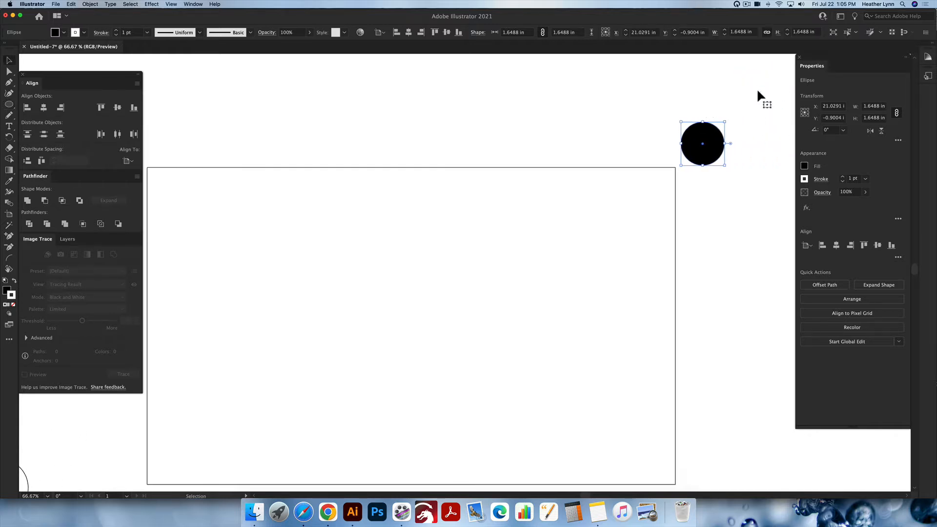
scroll(757, 91, "right", 7)
scroll(757, 91, "up", 1)
scroll(717, 176, "left", 14)
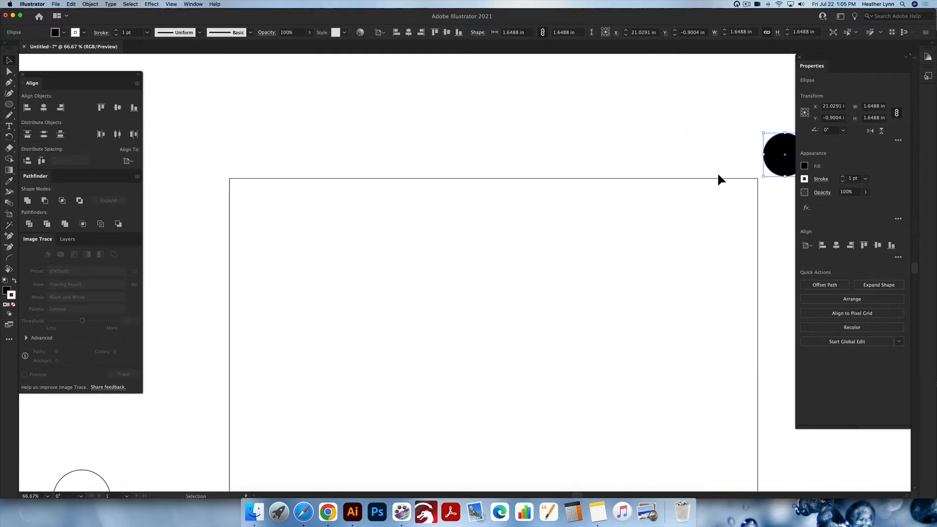
scroll(716, 172, "down", 5)
scroll(716, 172, "right", 2)
key("space")
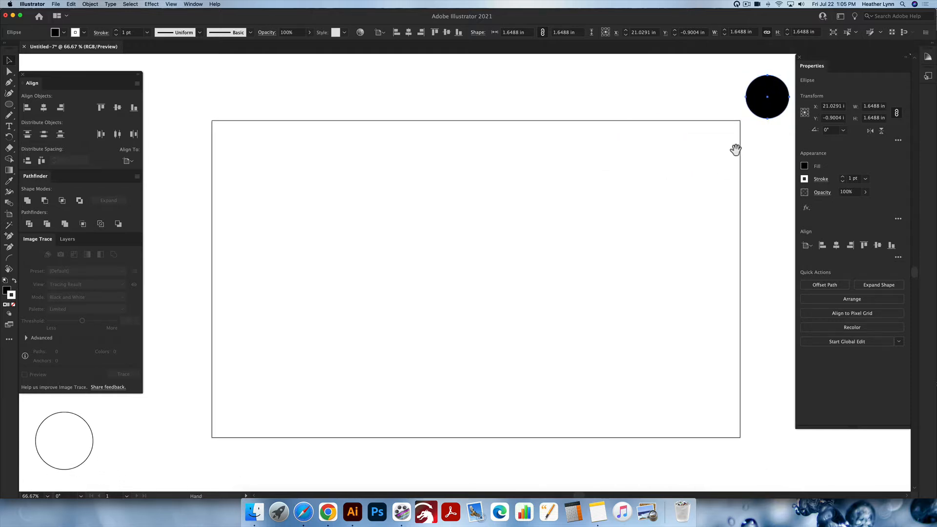
left_click_drag(769, 103, 435, 294)
scroll(434, 292, "up", 1)
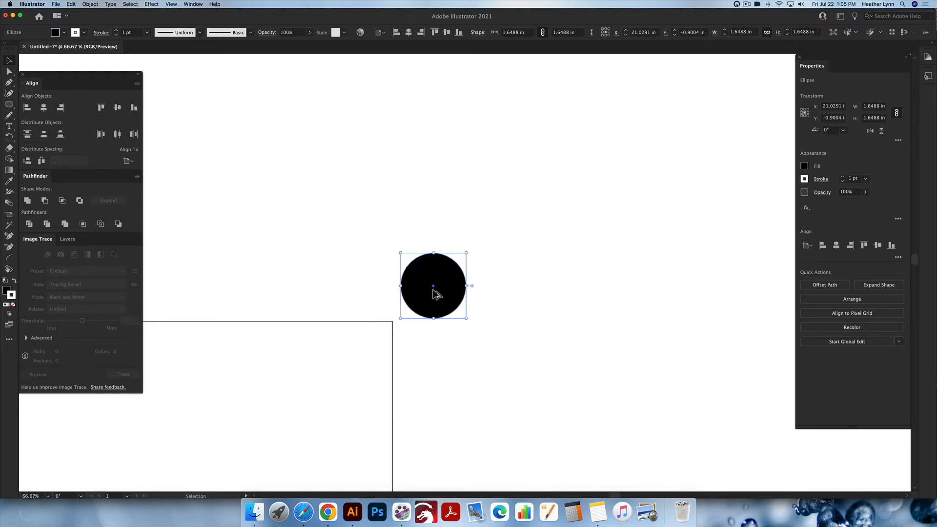
scroll(437, 294, "up", 4)
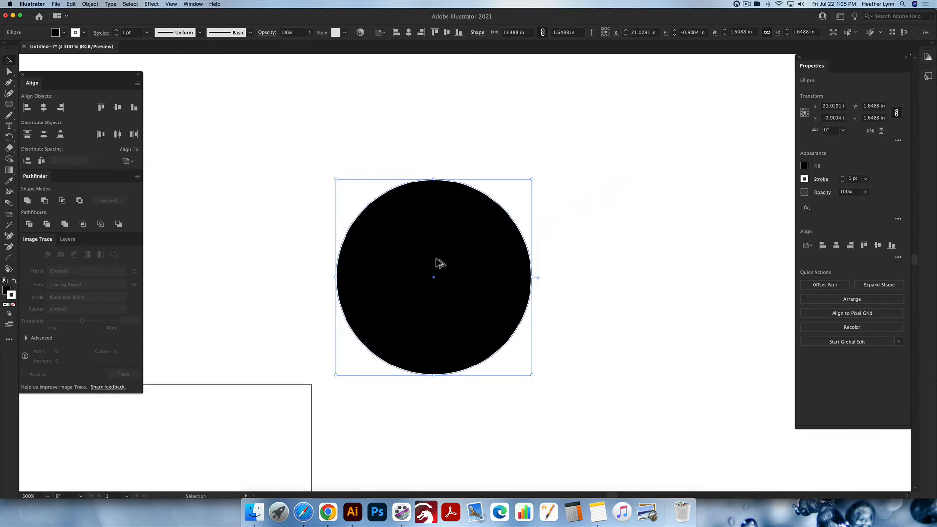
scroll(439, 263, "down", 5)
scroll(439, 263, "left", 2)
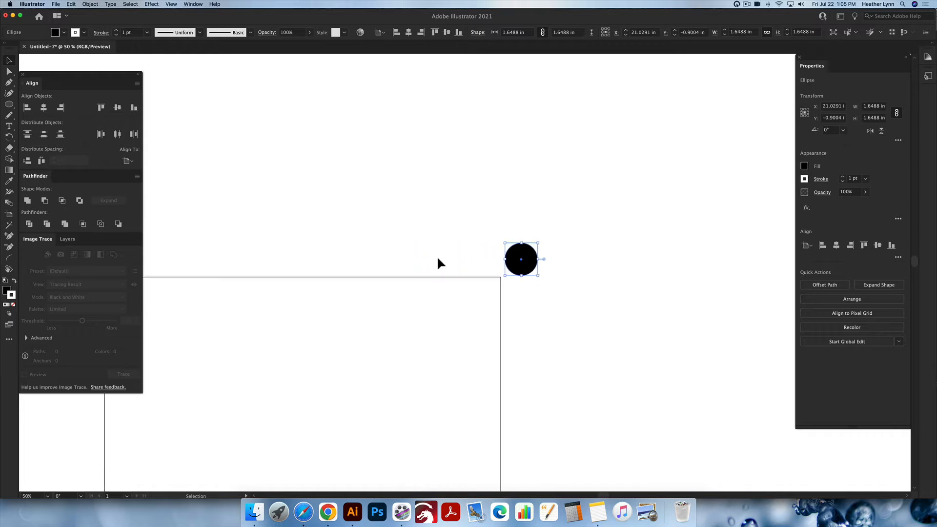
scroll(437, 258, "down", 3)
scroll(437, 258, "left", 2)
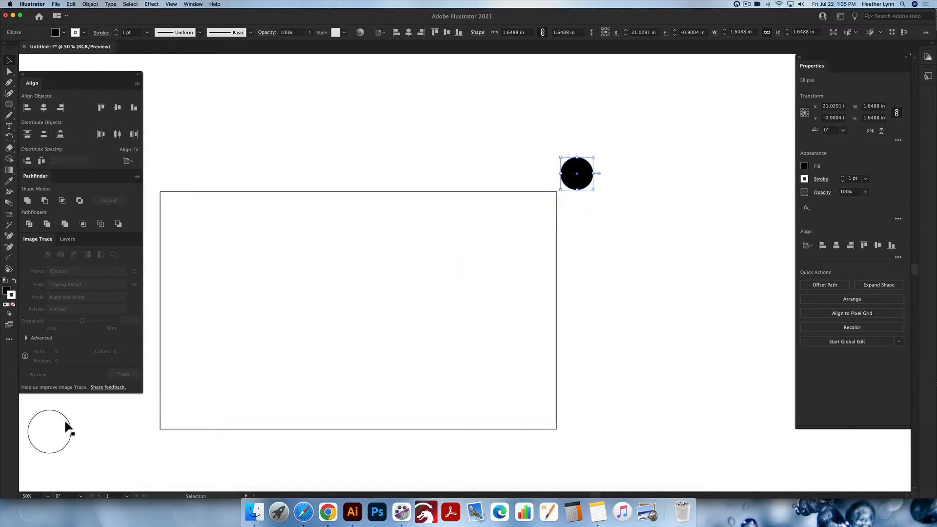
key("space")
left_click_drag(71, 431, 457, 264)
scroll(513, 385, "up", 2)
scroll(513, 385, "right", 6)
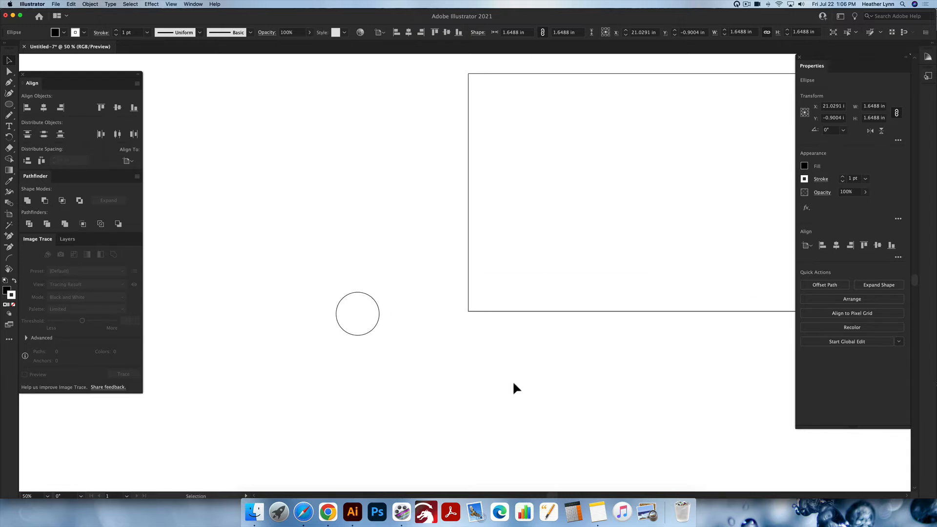
scroll(513, 383, "up", 2)
scroll(514, 384, "right", 5)
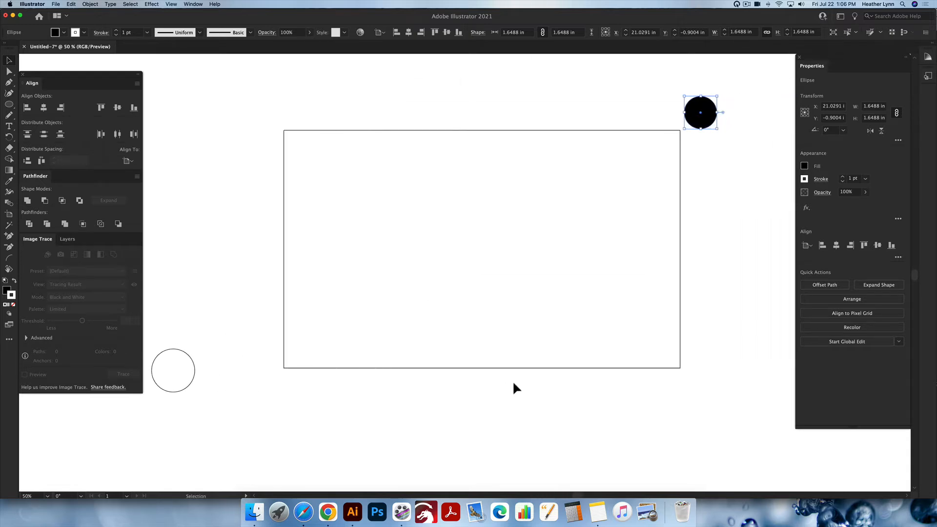
scroll(512, 379, "up", 2)
scroll(512, 379, "right", 2)
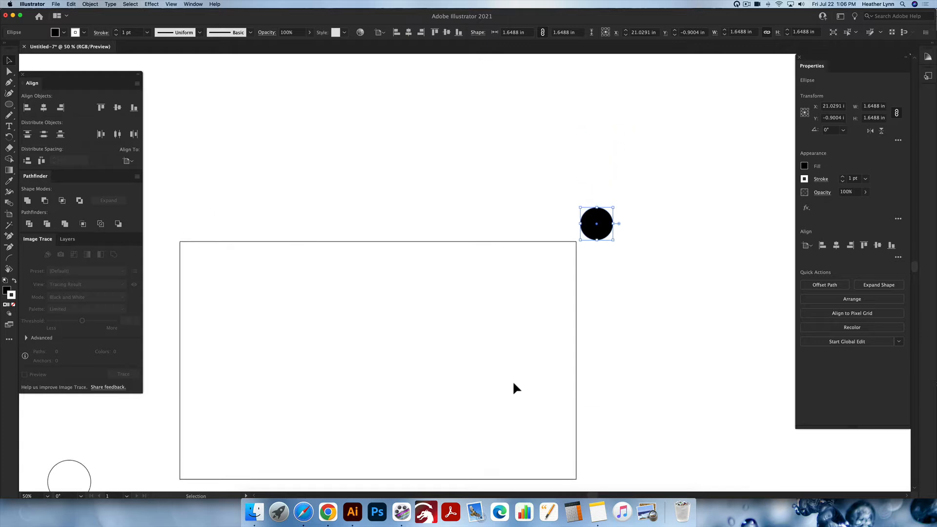
scroll(513, 379, "up", 1)
scroll(512, 379, "down", 3)
scroll(512, 380, "left", 3)
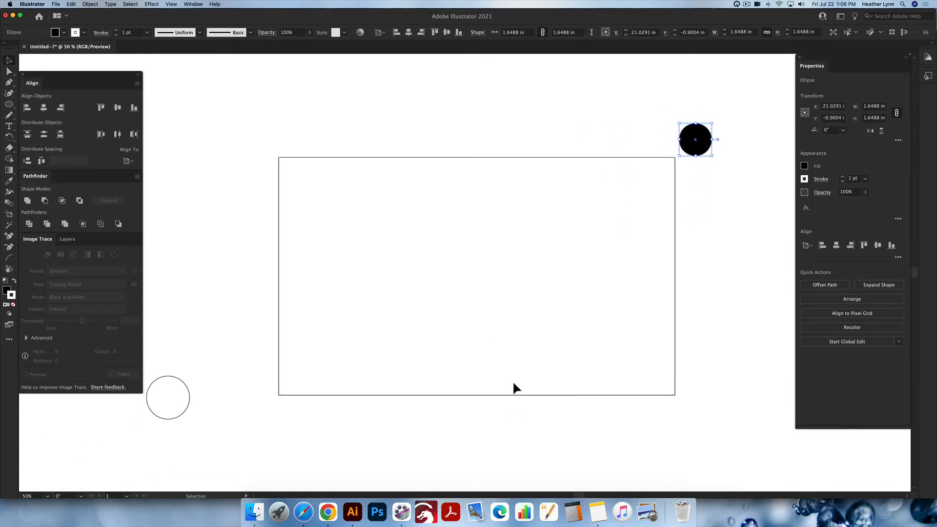
key("space")
left_click_drag(215, 395, 481, 294)
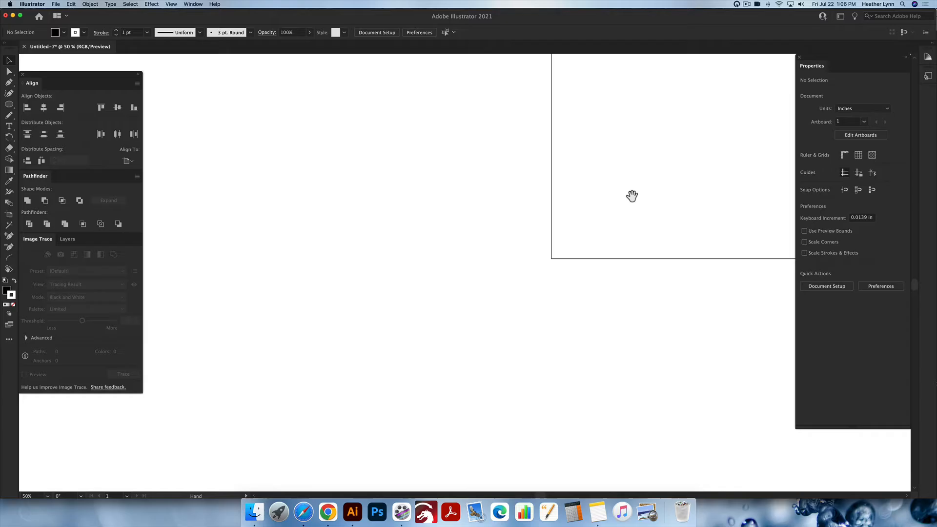
left_click_drag(631, 195, 367, 326)
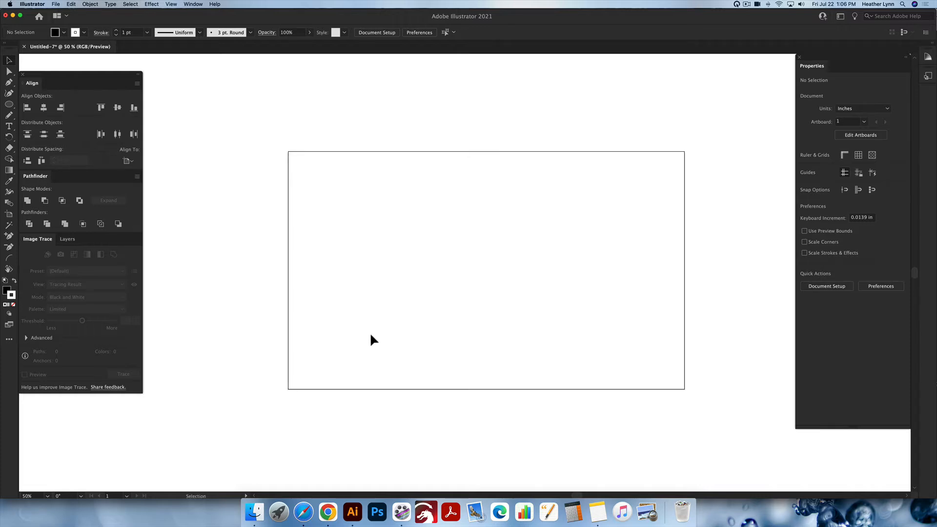
scroll(370, 335, "up", 1)
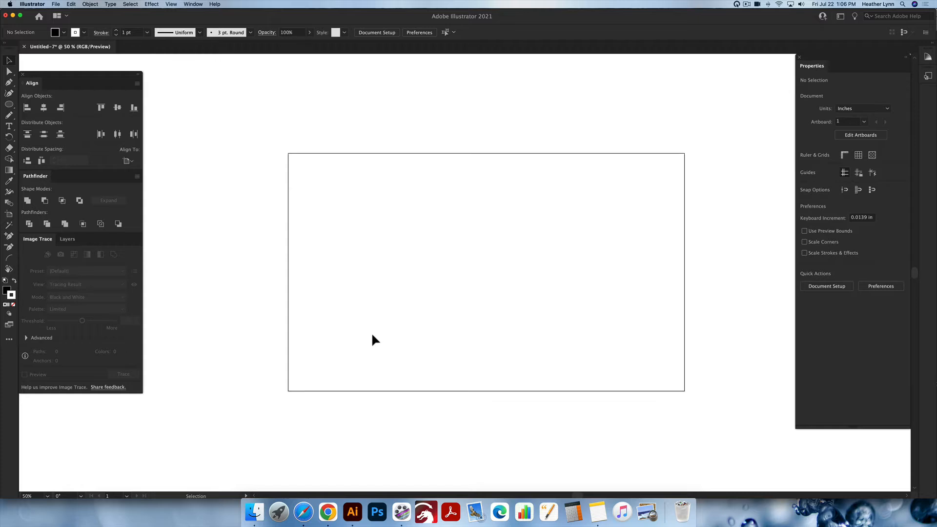
- Draw a circle about 7.9 in wide in the middle of the artboard
key("l")
left_click_drag(409, 214, 567, 342)
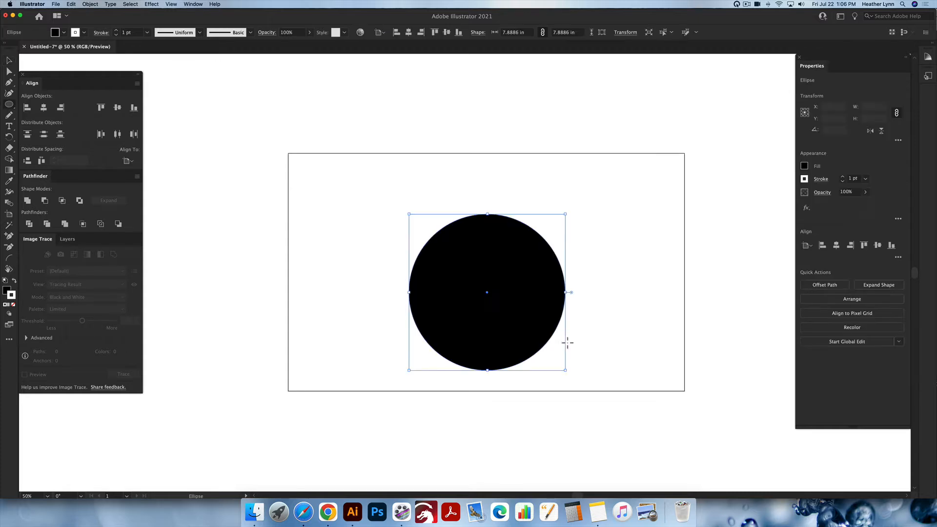
scroll(539, 311, "right", 1)
scroll(502, 298, "up", 1)
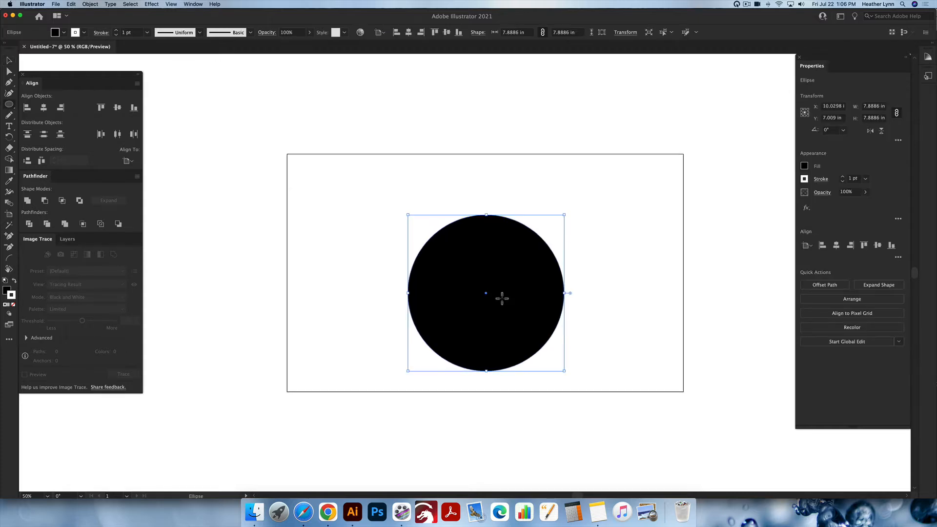
left_click_drag(502, 298, 498, 269, "super")
- Reset the large circle to the default white fill and black stroke, then deselect it
key("v")
key("d")
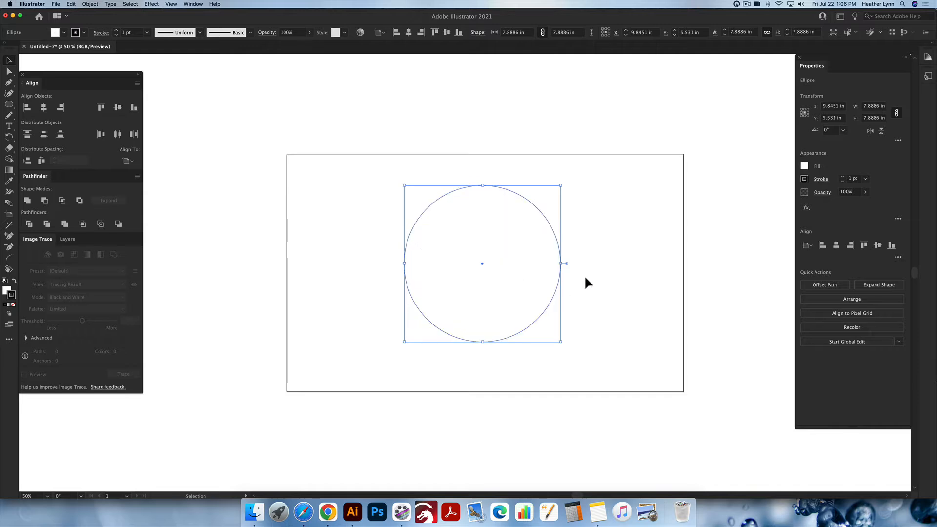
left_click(597, 283)
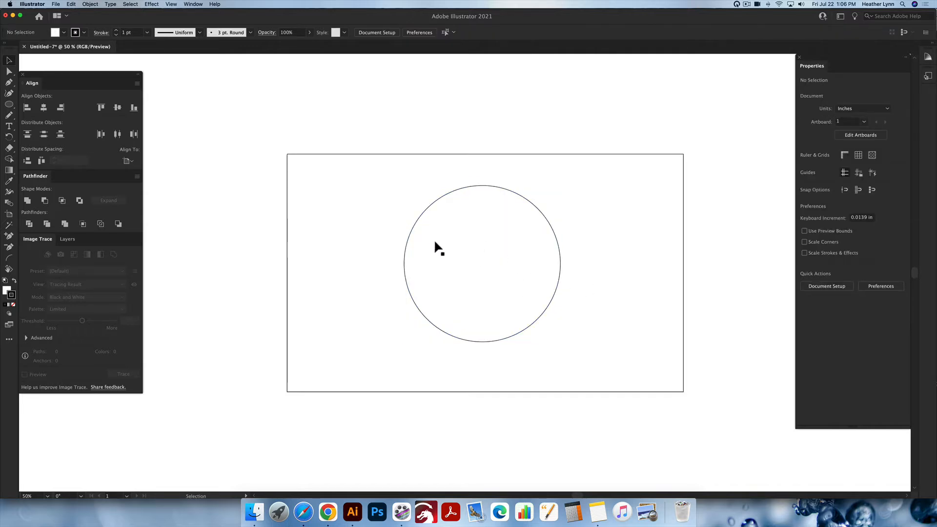
- Draw a small circle about 1.4 in wide inside the upper left of the large circle
scroll(440, 235, "right", 1)
key("l")
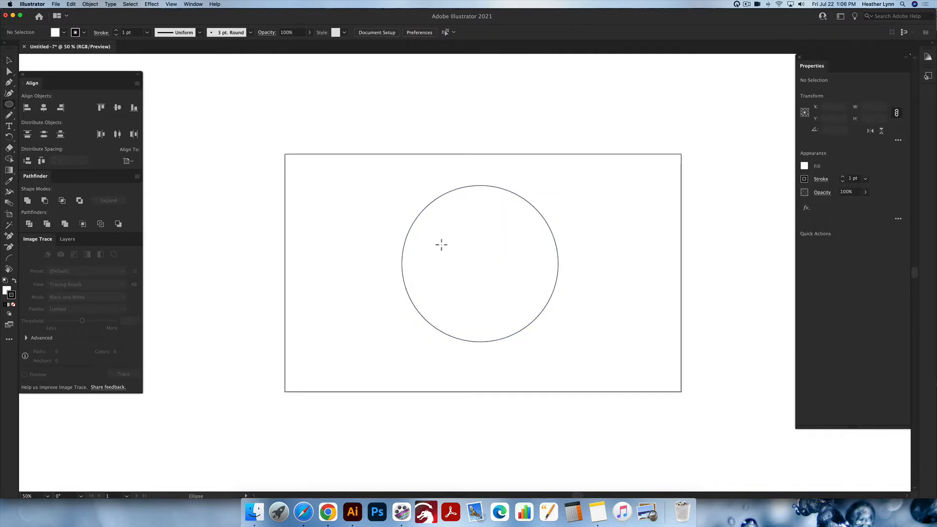
left_click_drag(436, 241, 463, 214)
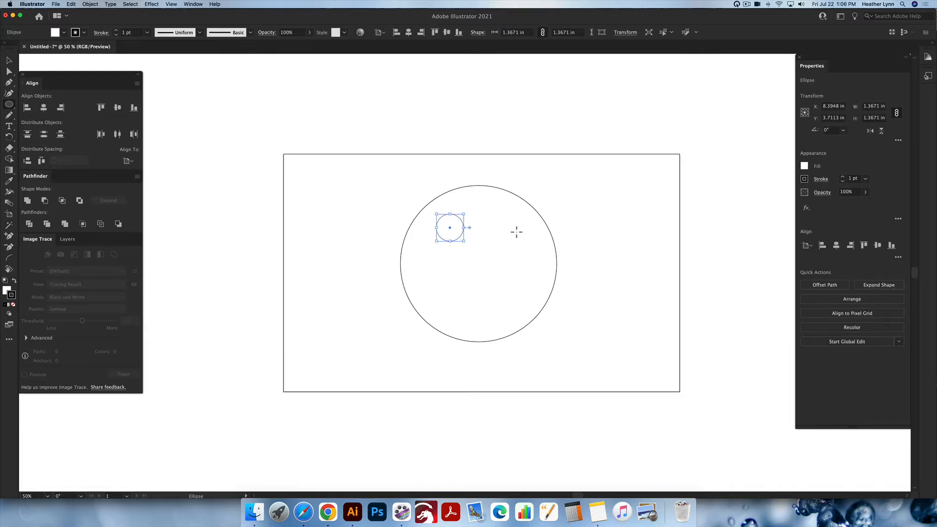
- Select the small circle and swap its fill and stroke so it is filled black
key("v")
key("super+shift+a")
left_click(463, 230)
key("shift+x")
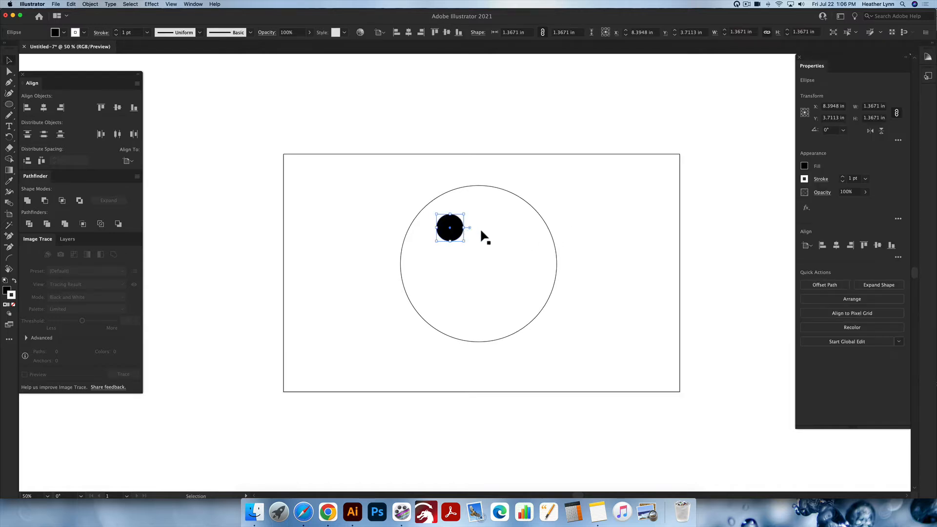
- Duplicate the small black circle to place five black circles scattered inside the large circle
left_click(498, 210)
left_click(571, 198)
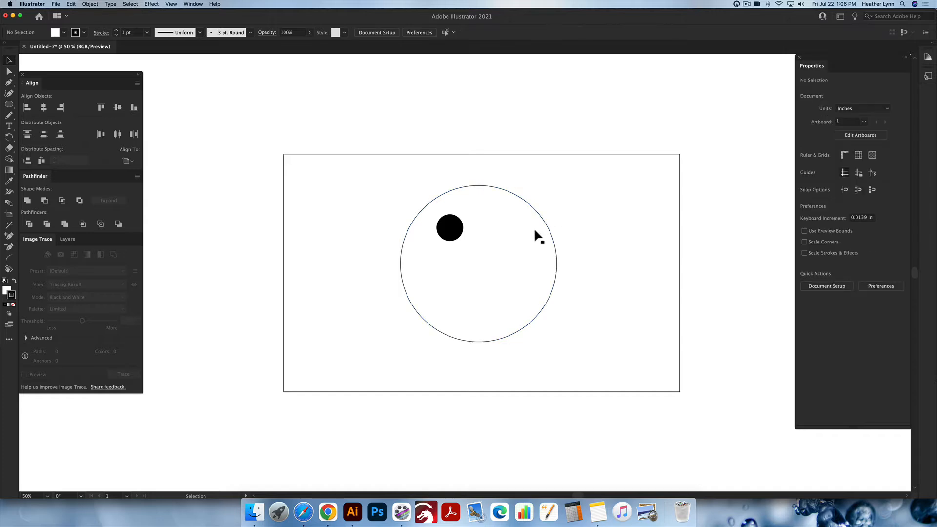
left_click(528, 227)
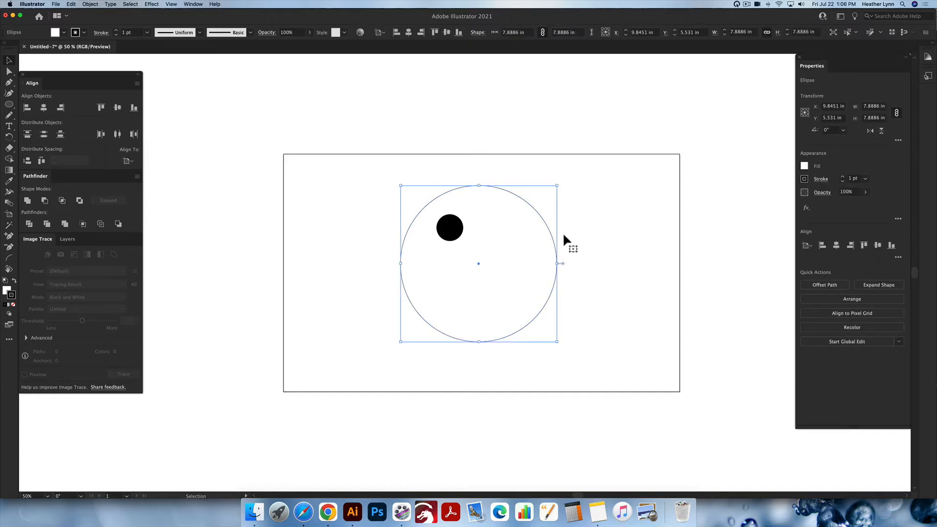
left_click(636, 228)
left_click_drag(456, 234, 479, 312)
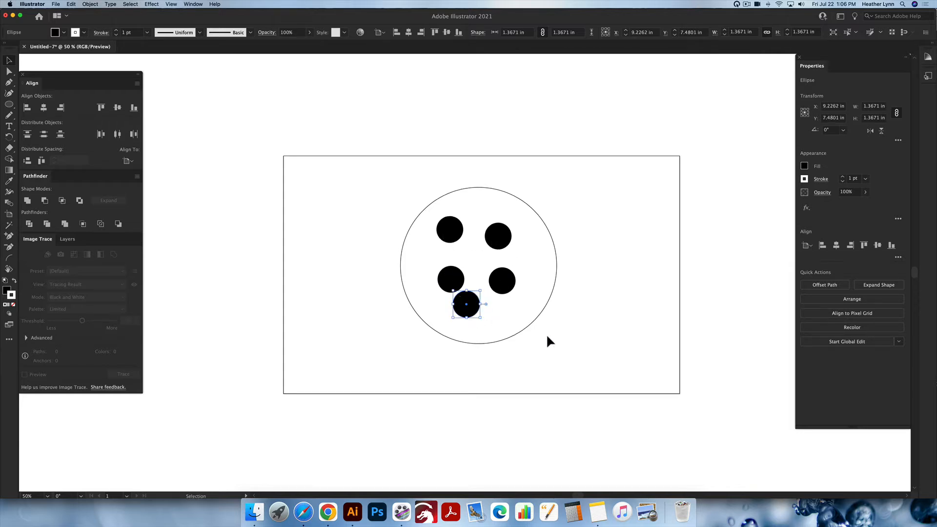
- Select all the circles, then remove the large circle from the selection, leaving the five small circles selected
left_click_drag(570, 338, 419, 220)
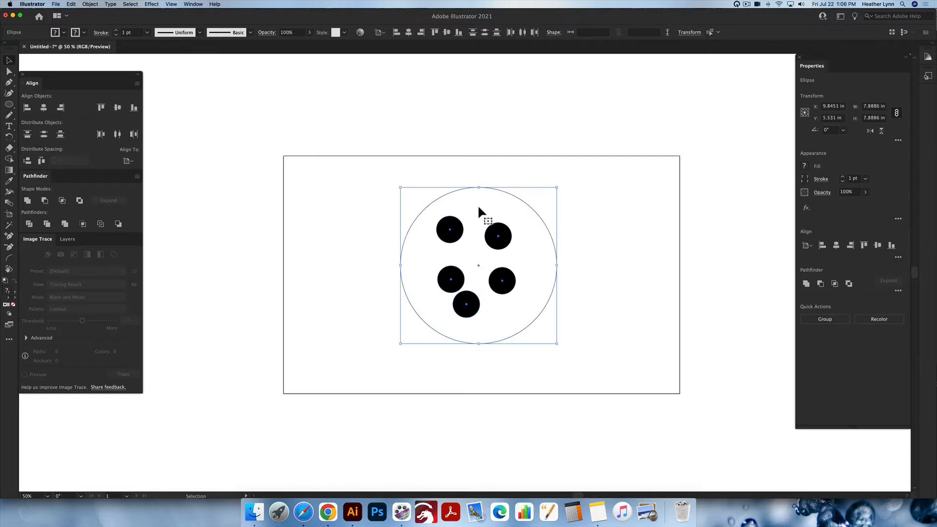
left_click(500, 189, "shift")
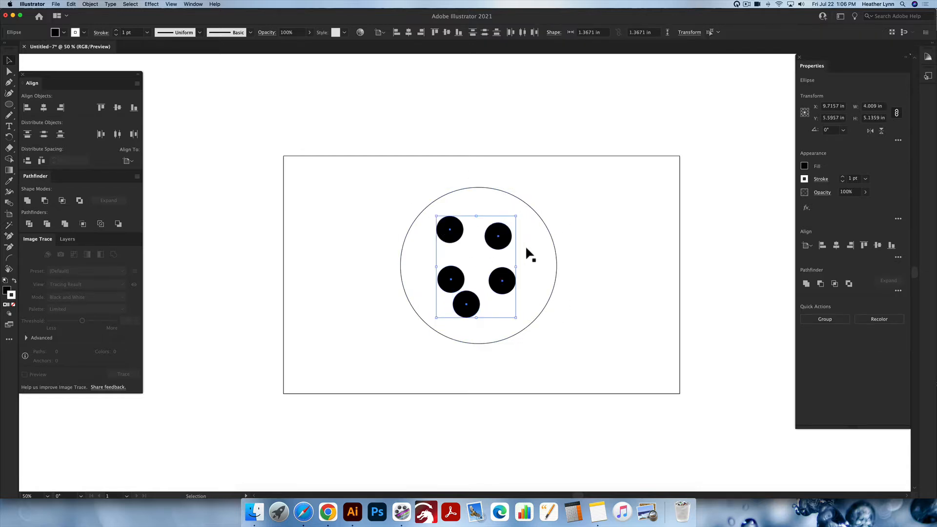
- Try moving the large circle sideways and return it to its original place
left_click(583, 265)
left_click_drag(539, 273, 561, 273)
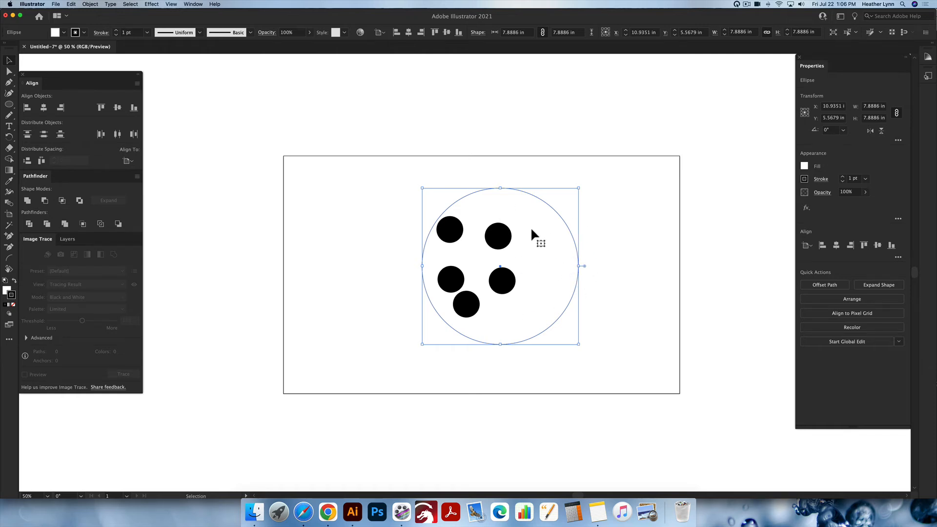
left_click_drag(531, 230, 513, 231)
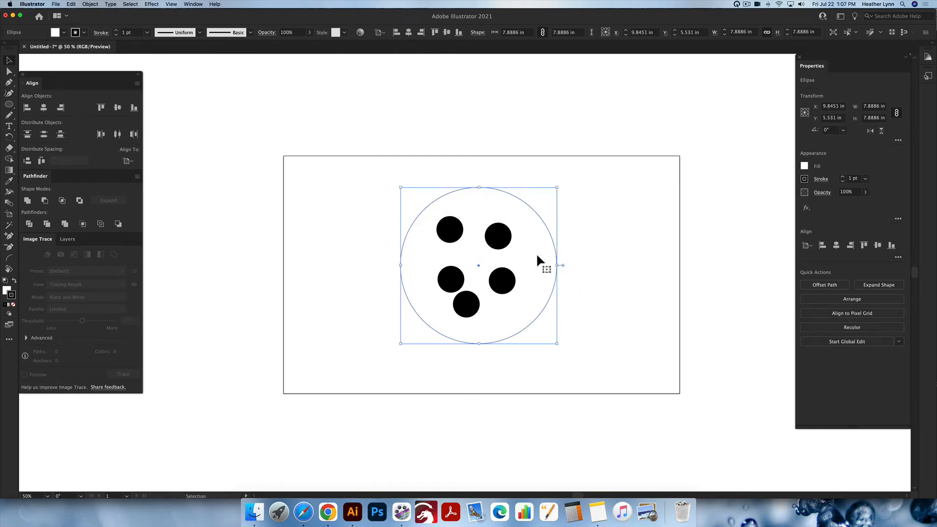
- Select the five small circles together and shift them slightly downward inside the large circle
left_click(580, 229)
left_click(541, 218)
key("super+shift+a")
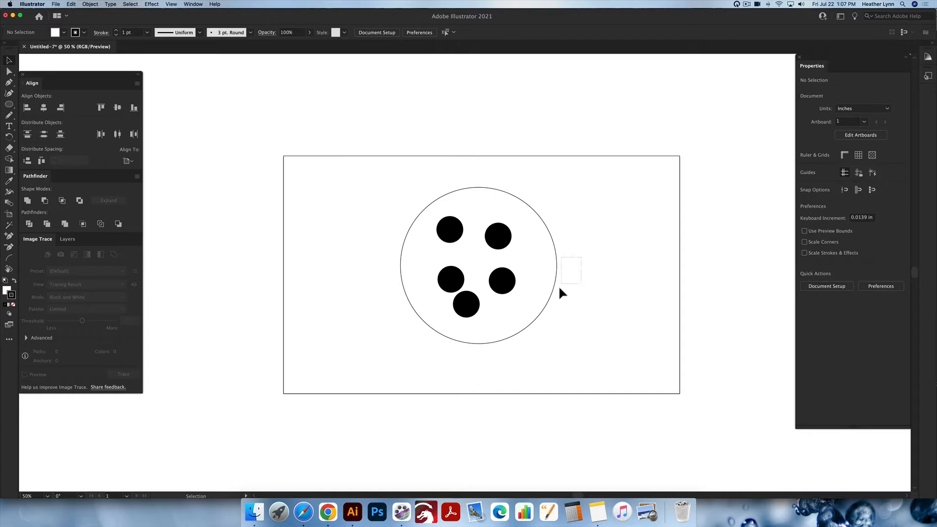
left_click_drag(608, 356, 380, 157)
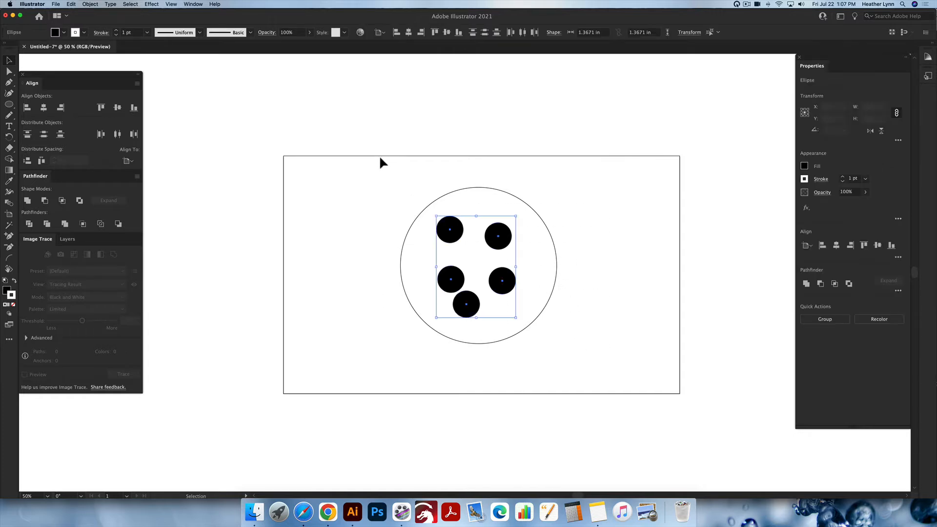
mouse_move(497, 240)
left_mouse_down()
mouse_move(523, 249)
mouse_move(500, 250)
left_mouse_up()
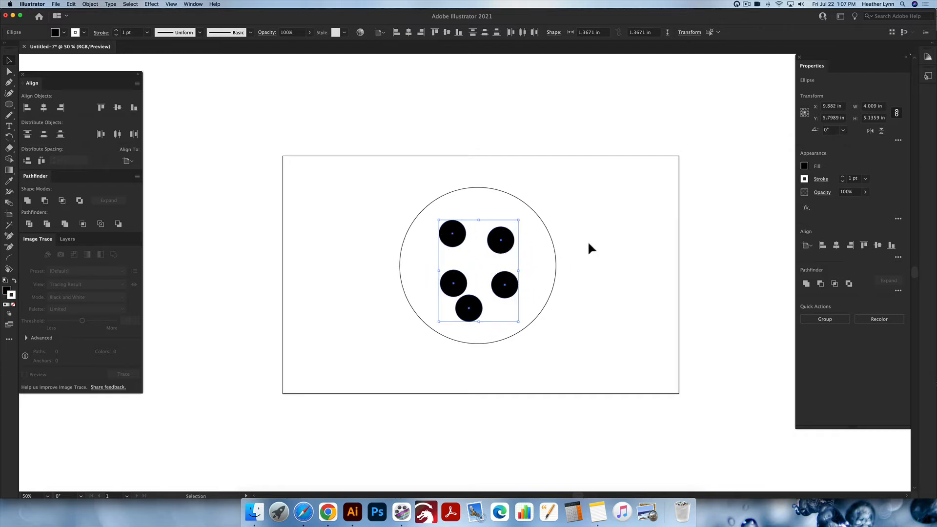
- Select the circles and delete them, clearing the artboard
left_click(566, 255)
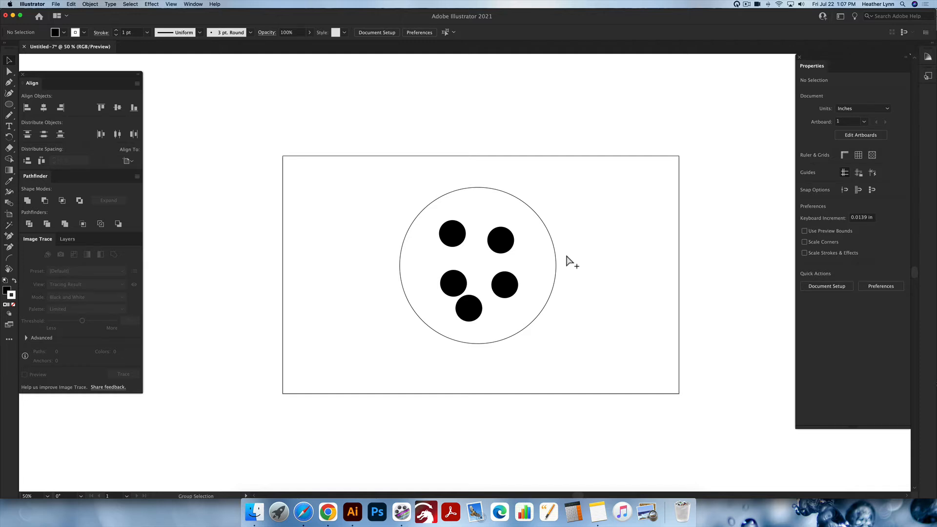
left_click(565, 255)
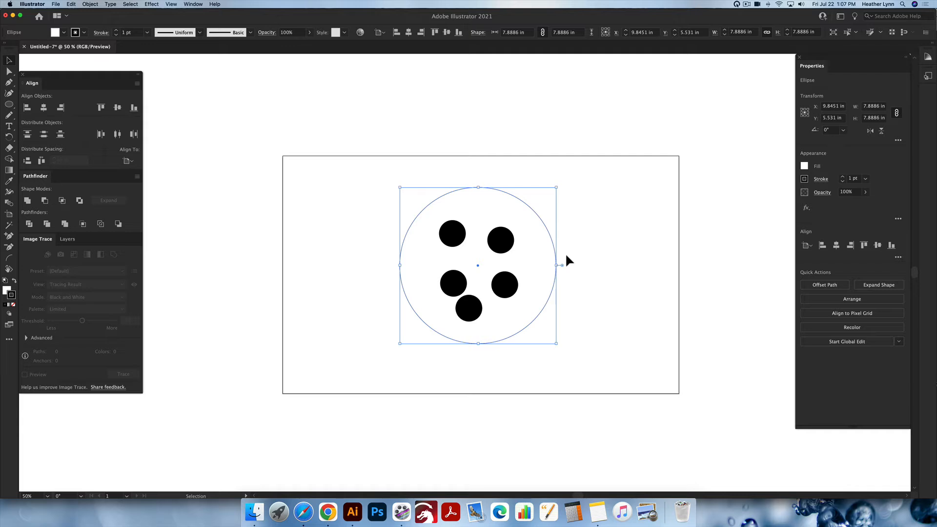
left_click(566, 256)
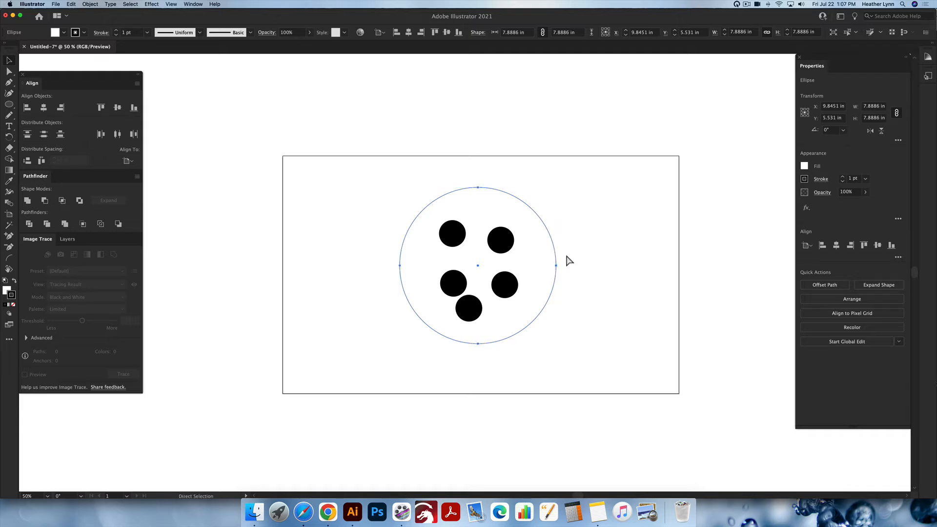
left_click(566, 281)
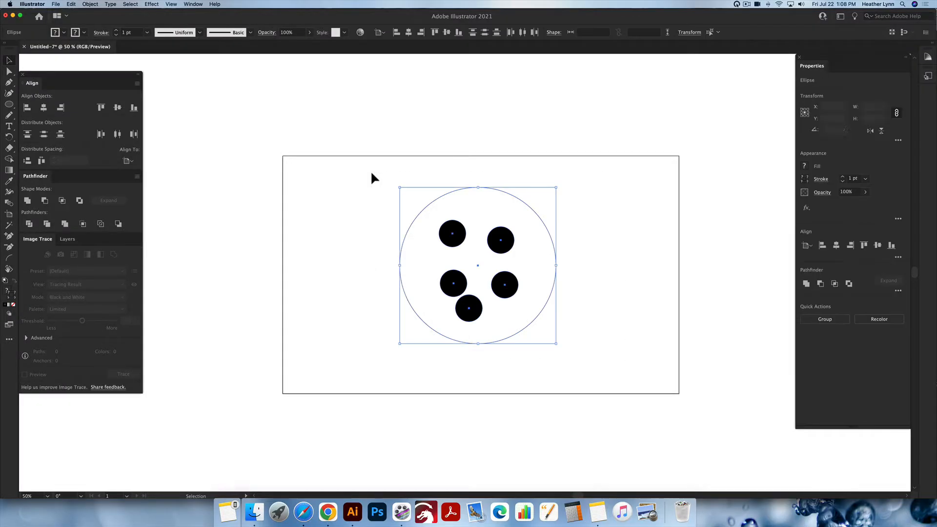
key("Delete")
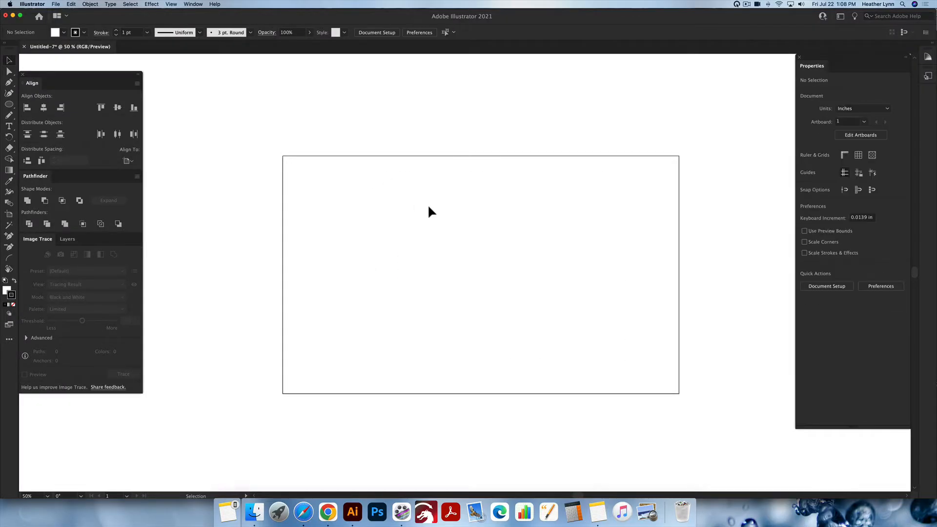
- Draw a circle about 3.7 in wide in the upper right part of the artboard
key("l")
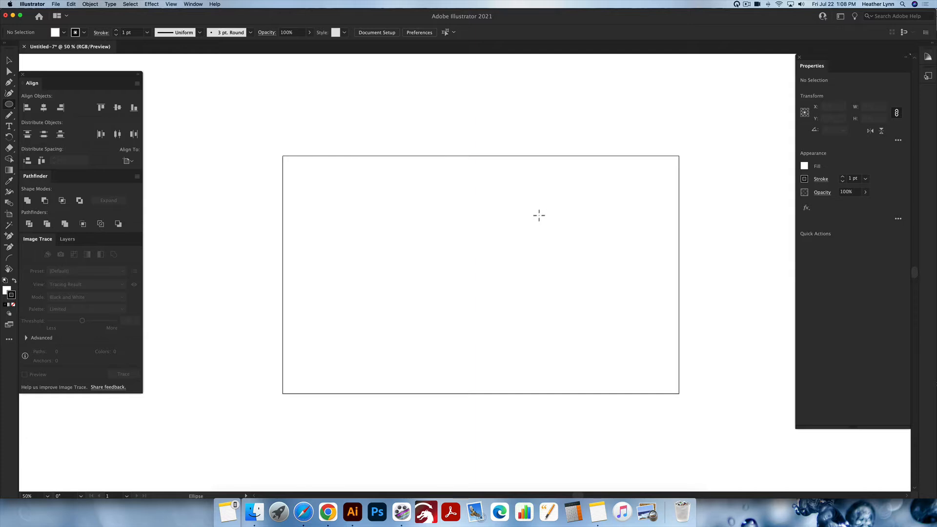
left_click_drag(537, 213, 612, 274)
- Draw a 3.75 in square on the left and a rectangle about 6.1 by 2.4 in below it
key("m")
left_click_drag(346, 224, 420, 298)
left_click_drag(422, 352, 543, 306)
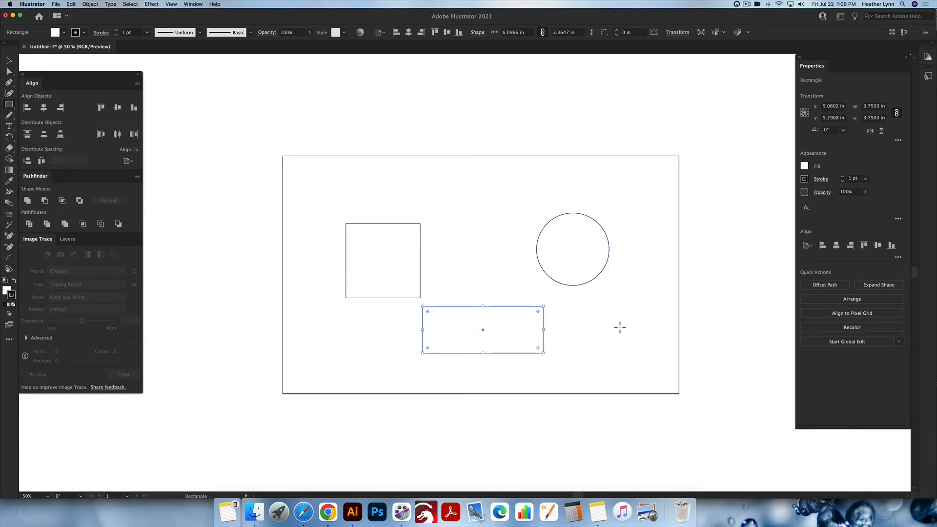
- Select all three shapes, set both their fill and stroke to none, and deselect them
key("v")
left_click_drag(642, 356, 345, 205)
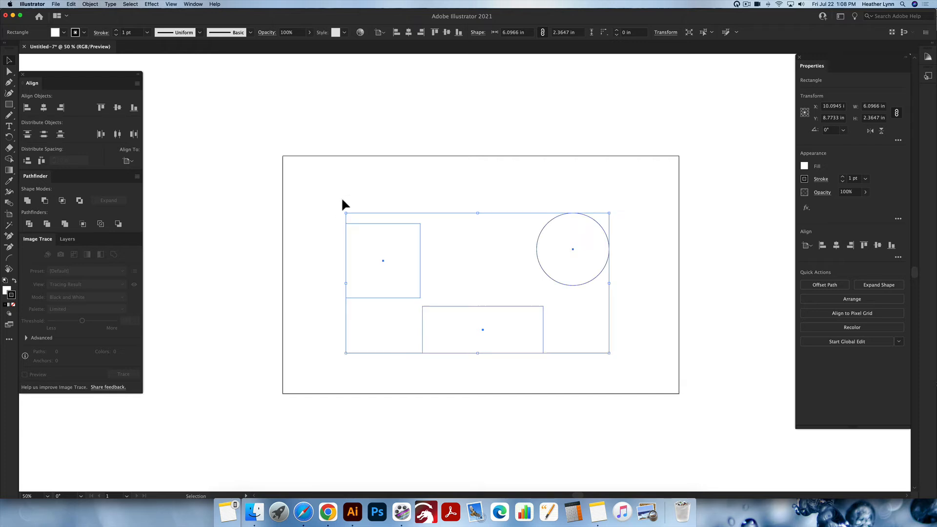
left_click(804, 178)
left_click(804, 166)
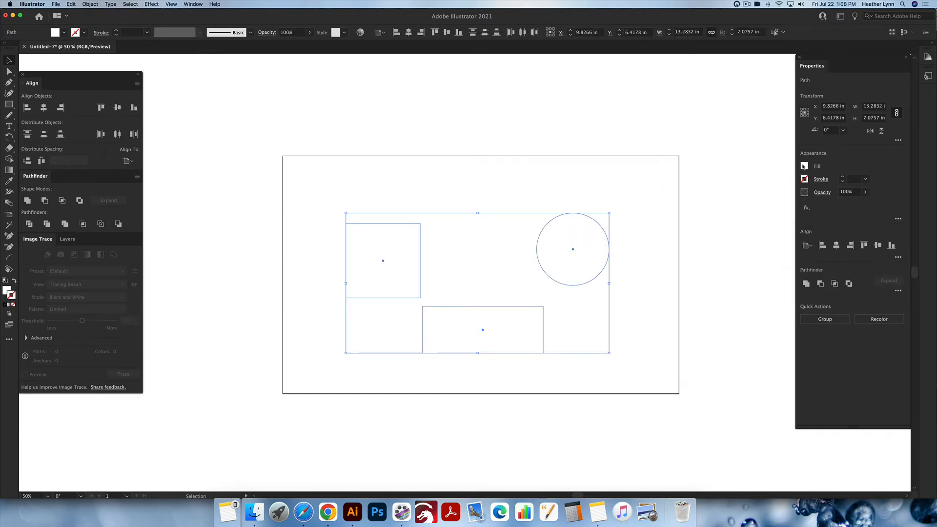
left_click(804, 166)
left_click(704, 198)
left_click(623, 134)
left_click(657, 159)
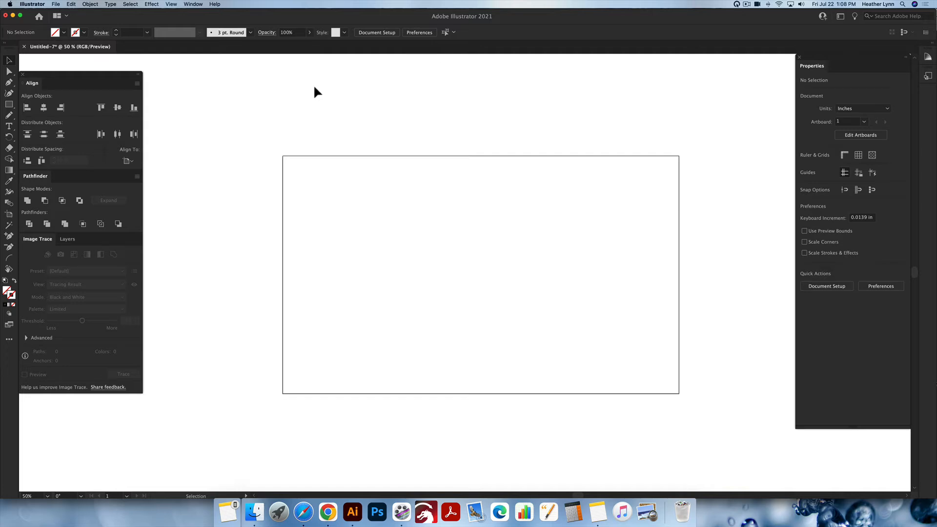
- Switch to Outline view, select the invisible shapes there, and return to Preview view
left_click(170, 4)
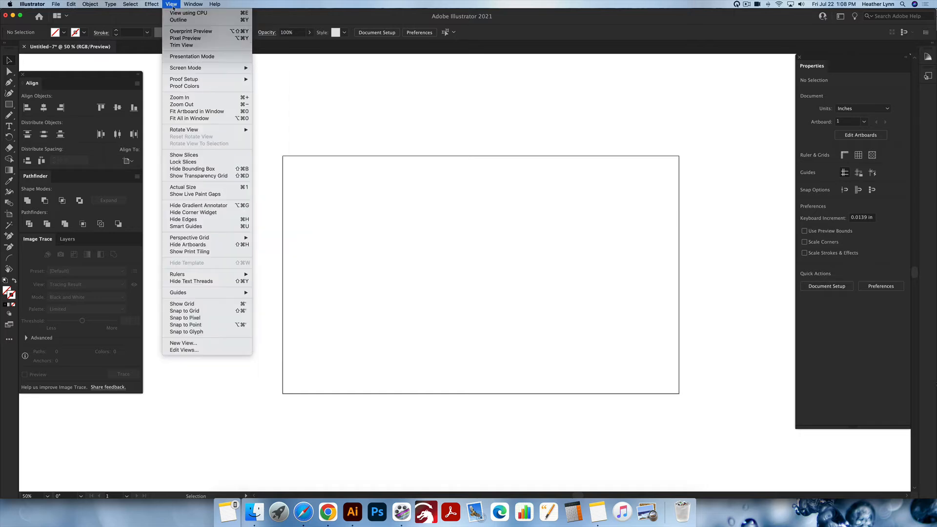
left_click(400, 131)
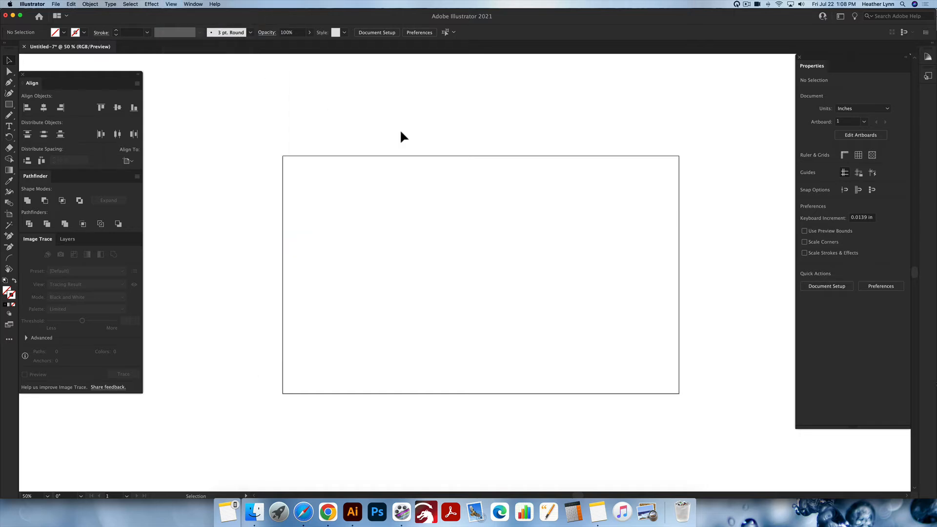
key("super+y")
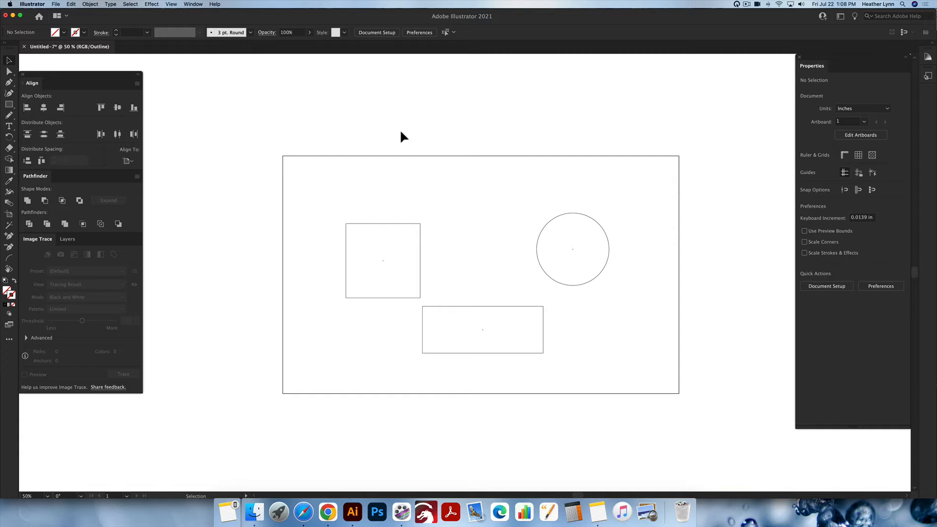
left_click_drag(335, 193, 604, 342)
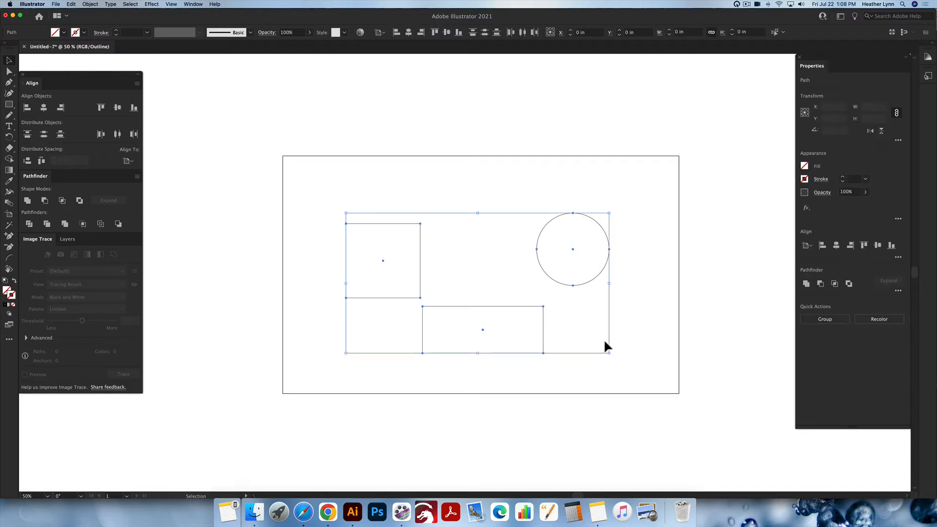
key("super+y")
left_click(698, 356)
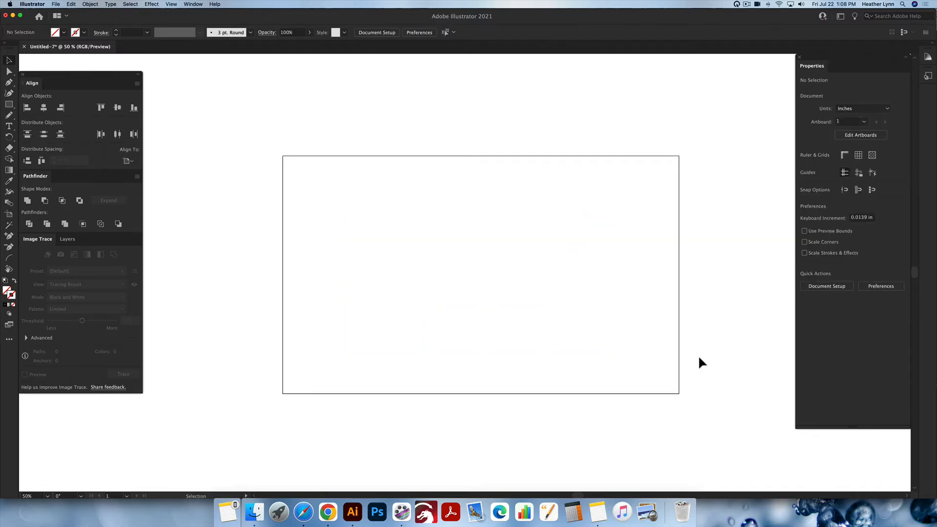
- Select the invisible shapes in Preview view, toggle Outline view on and off, and reselect them
left_click_drag(698, 364, 272, 177)
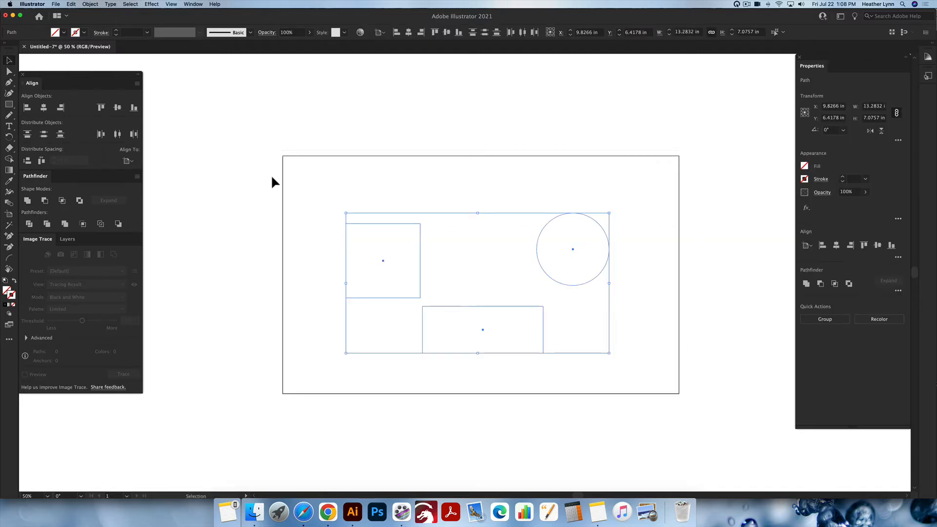
left_click(577, 188)
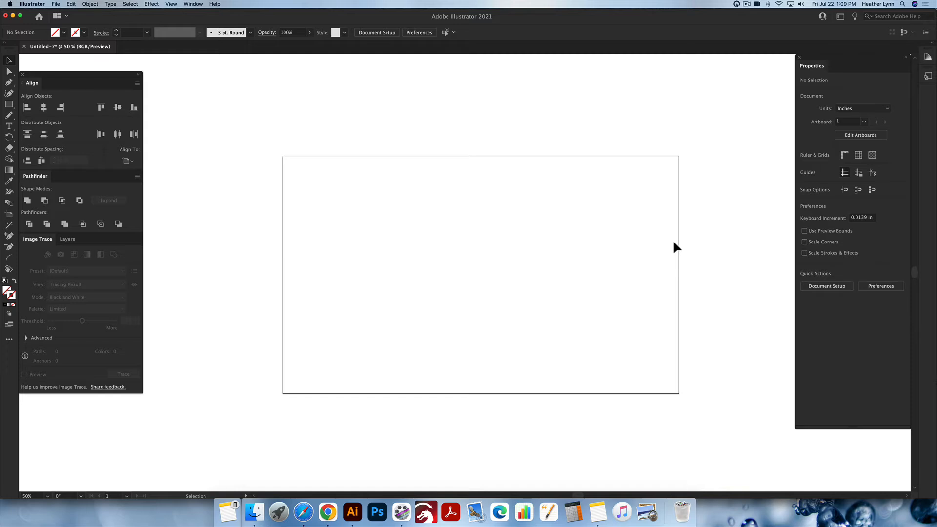
key("super+y")
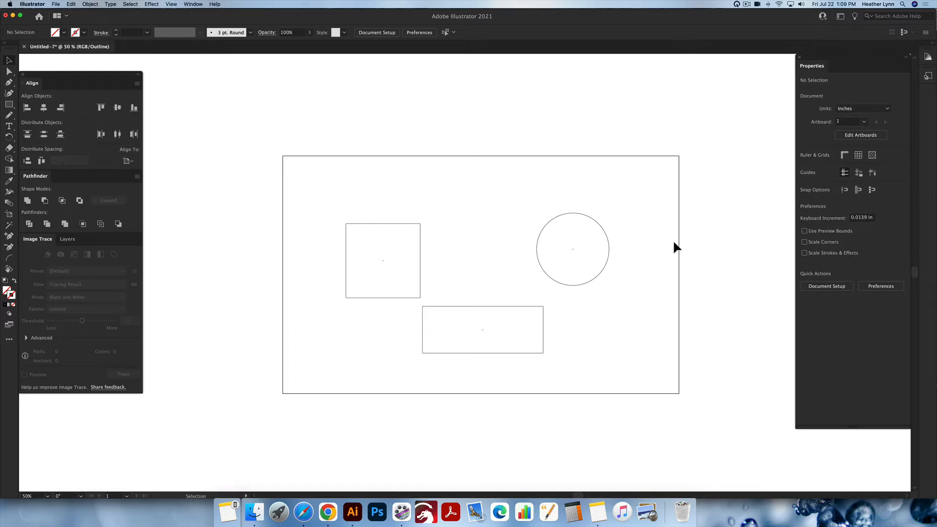
key("super+y")
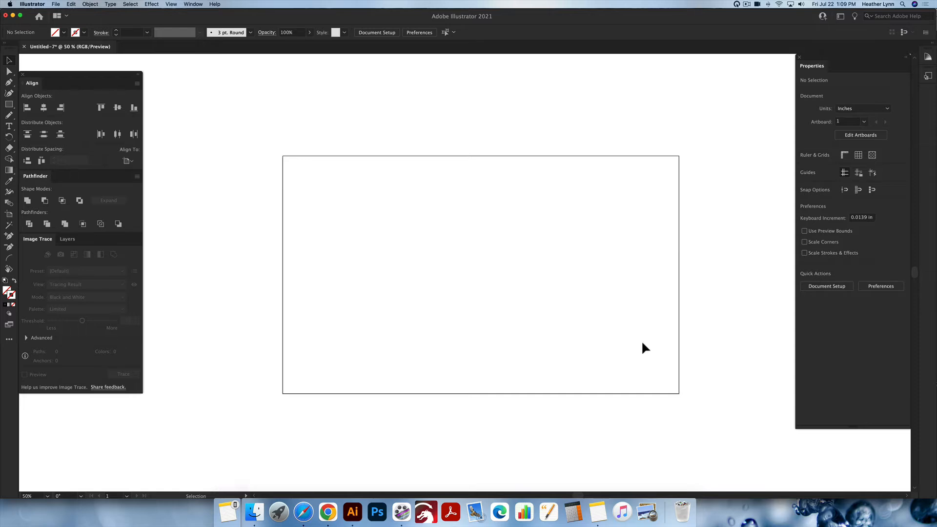
left_click_drag(624, 361, 279, 155)
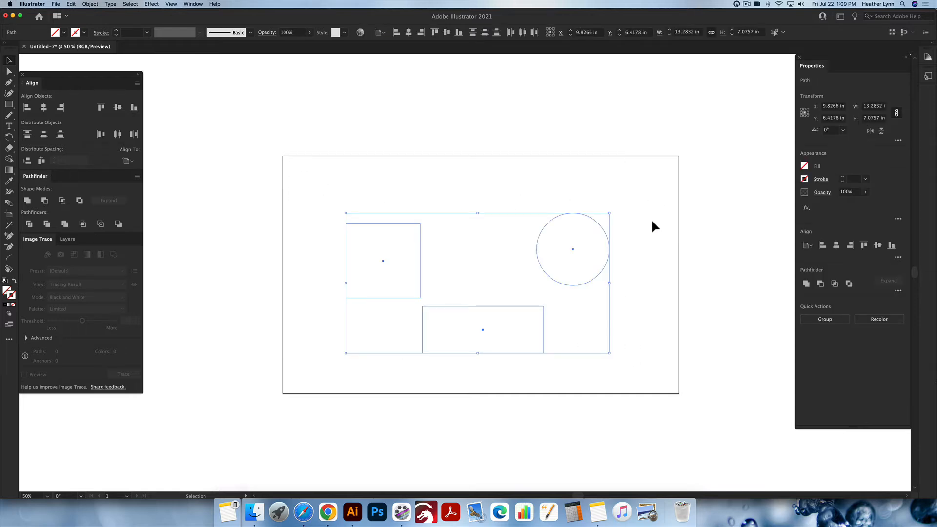
left_click(657, 244)
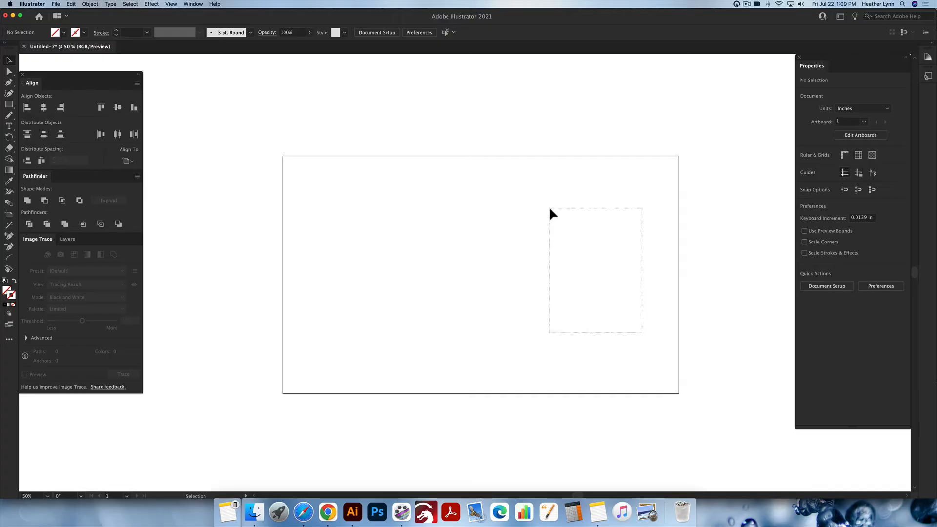
- Select the circle and give it a black fill
left_click_drag(537, 212, 609, 285)
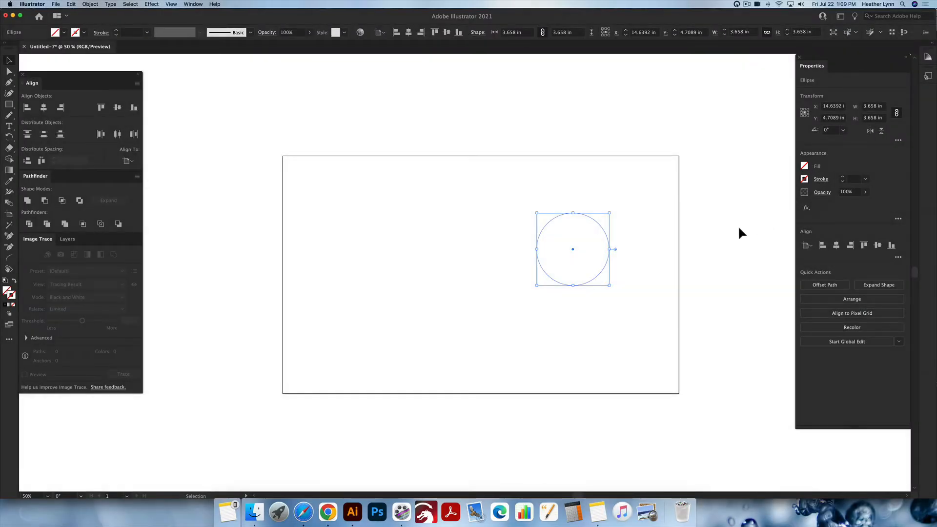
key("super+z")
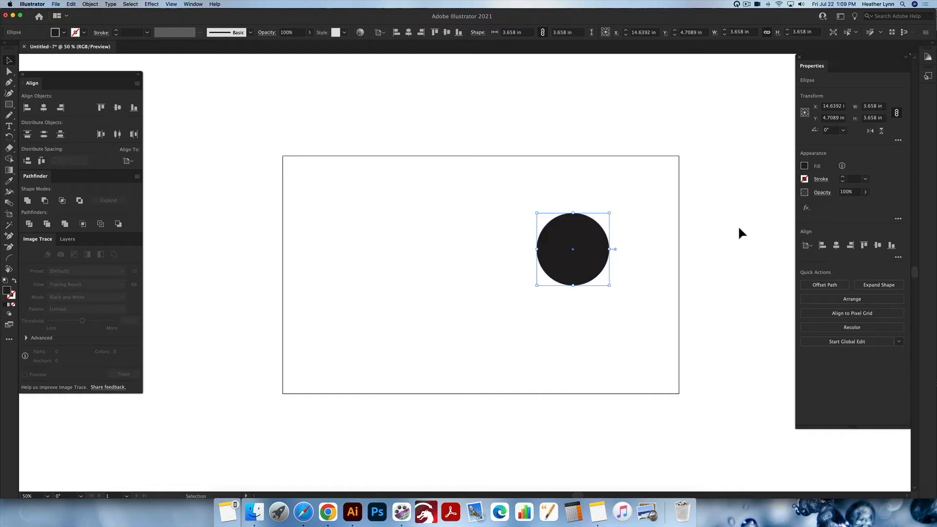
- Select the square and give it a 1 pt black stroke
left_click_drag(414, 171, 472, 237)
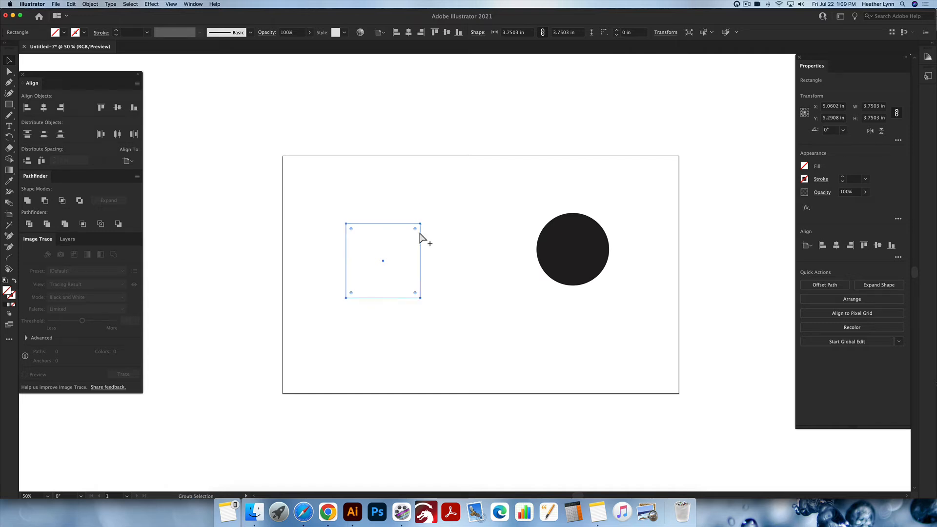
key("alt+super+z")
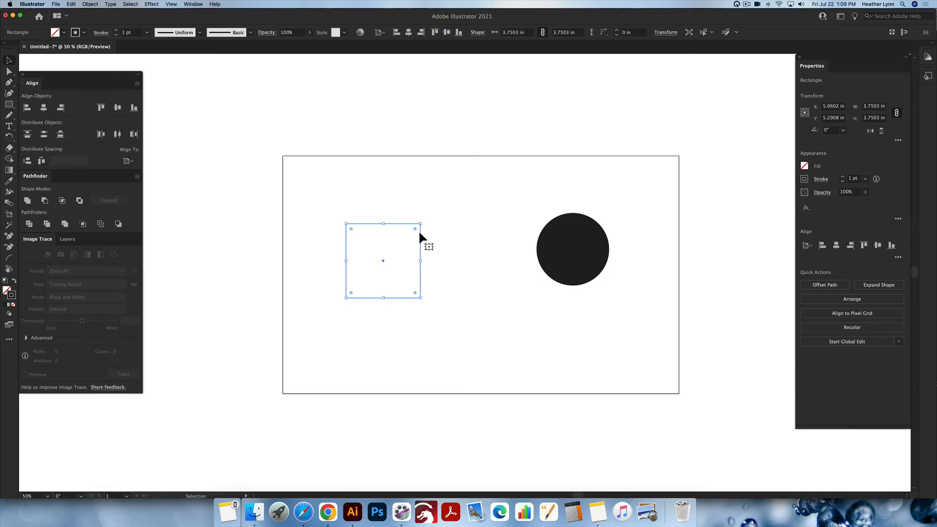
- Draw a rectangle about 6.1 by 2.4 in below the square and circle and give it a black fill
left_click(457, 271)
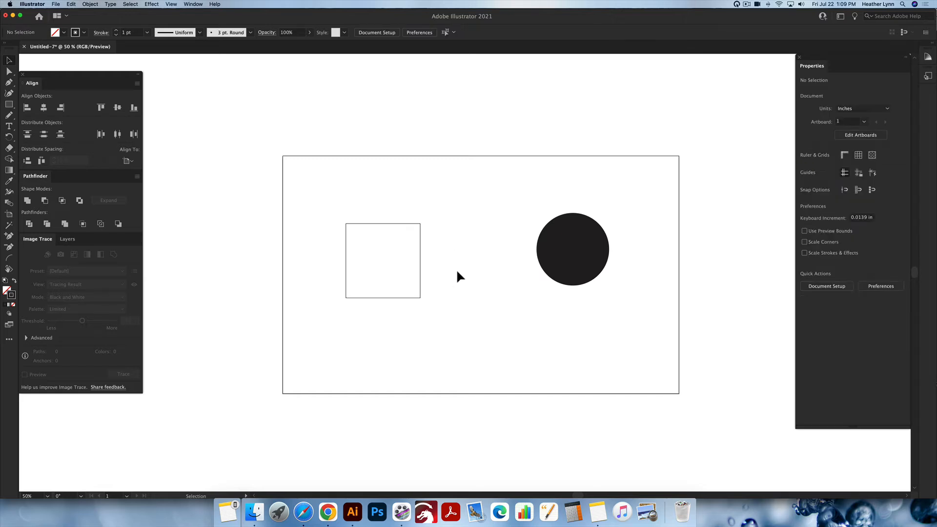
left_click_drag(494, 324, 462, 203)
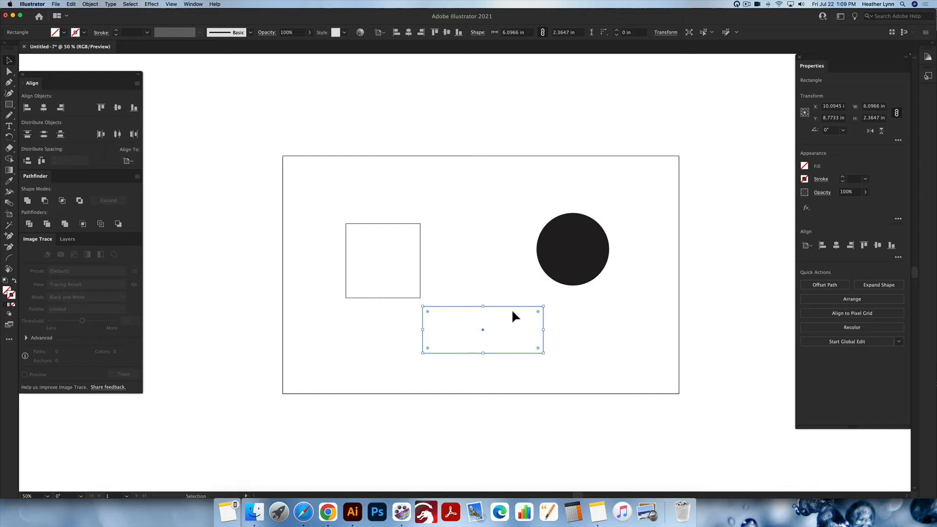
key("a")
key("alt")
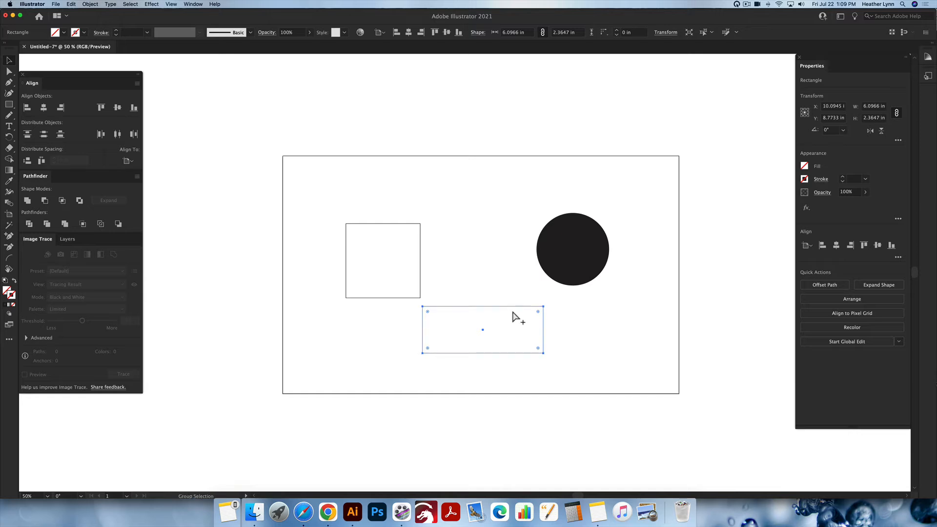
key("super+z")
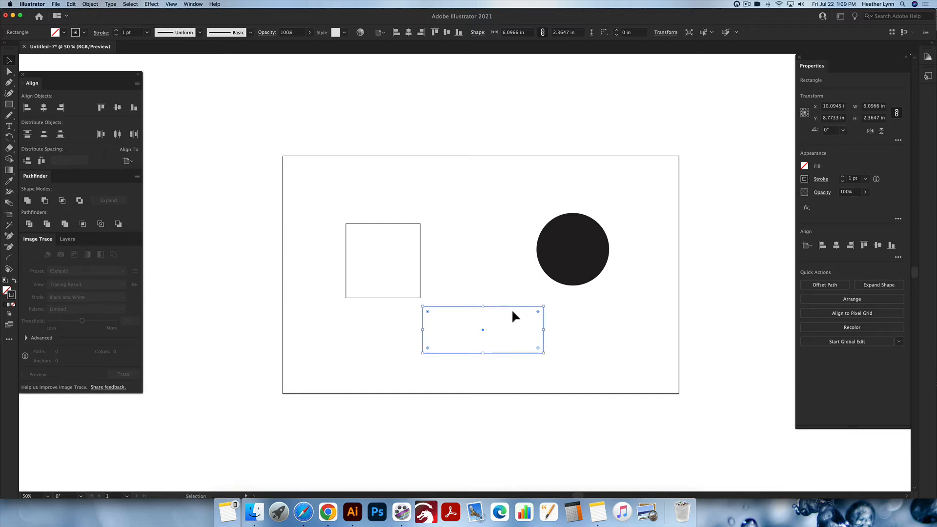
key("super+z")
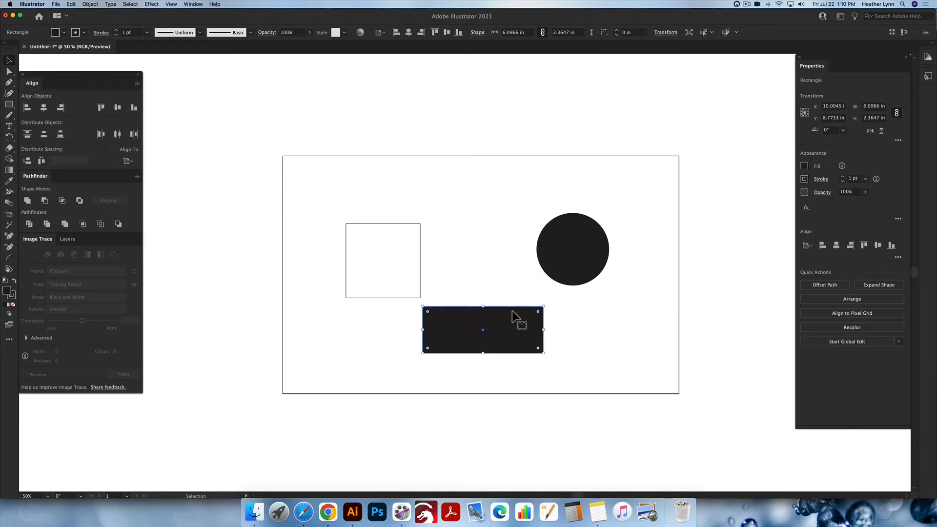
left_click(628, 355)
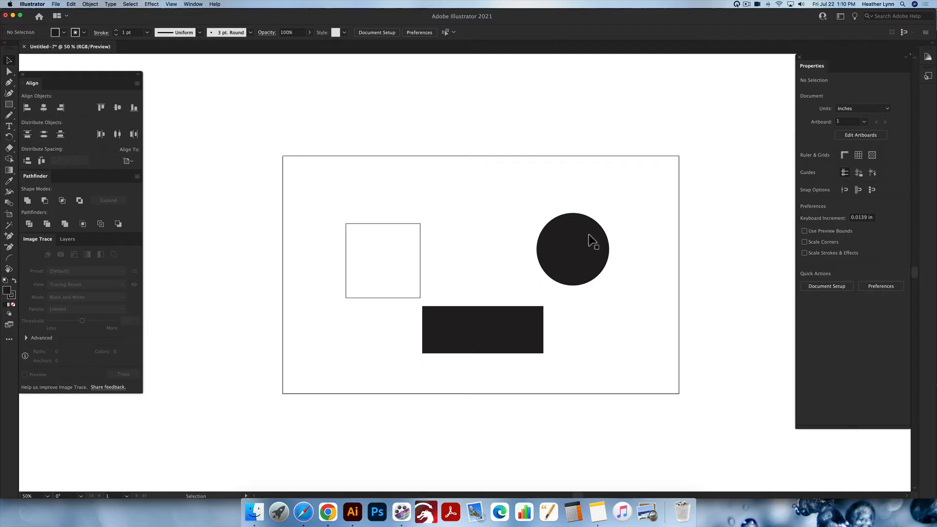
- Swap the black circle's fill and stroke
left_click(594, 250)
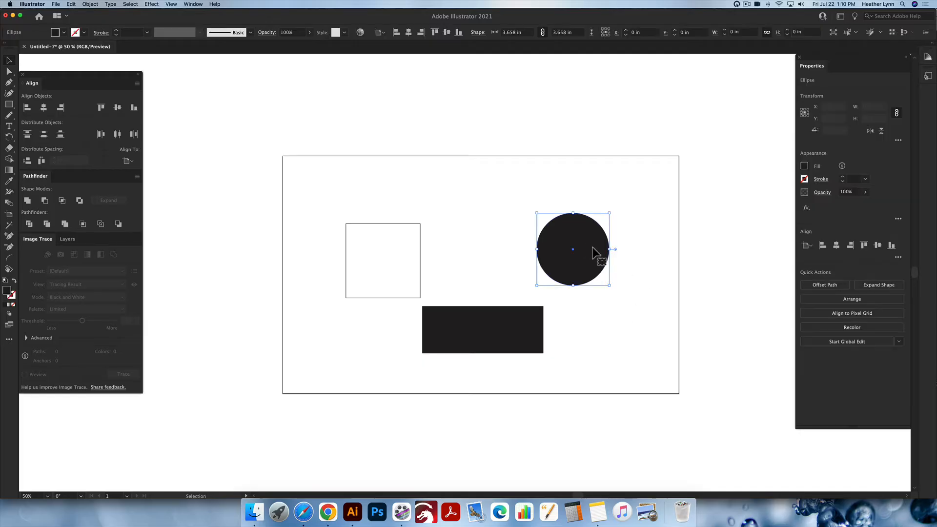
scroll(631, 273, "right", 1)
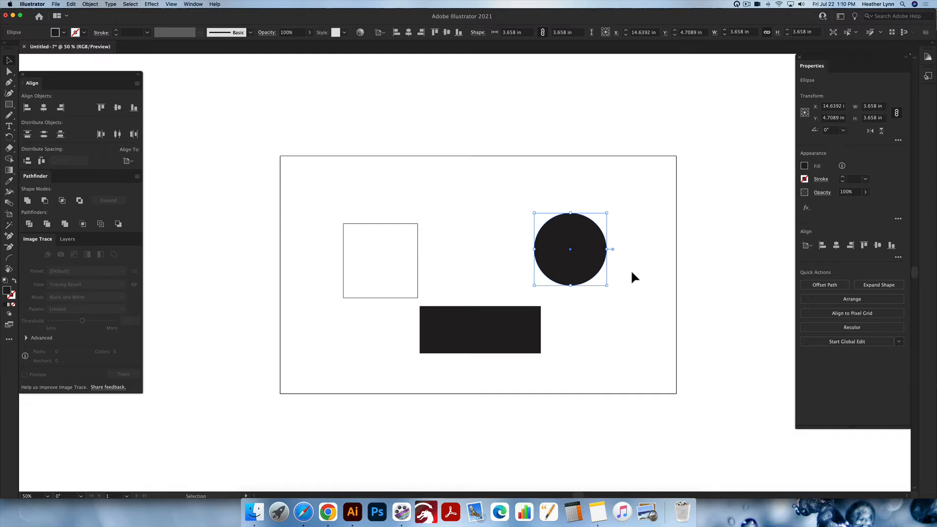
key("shift+x")
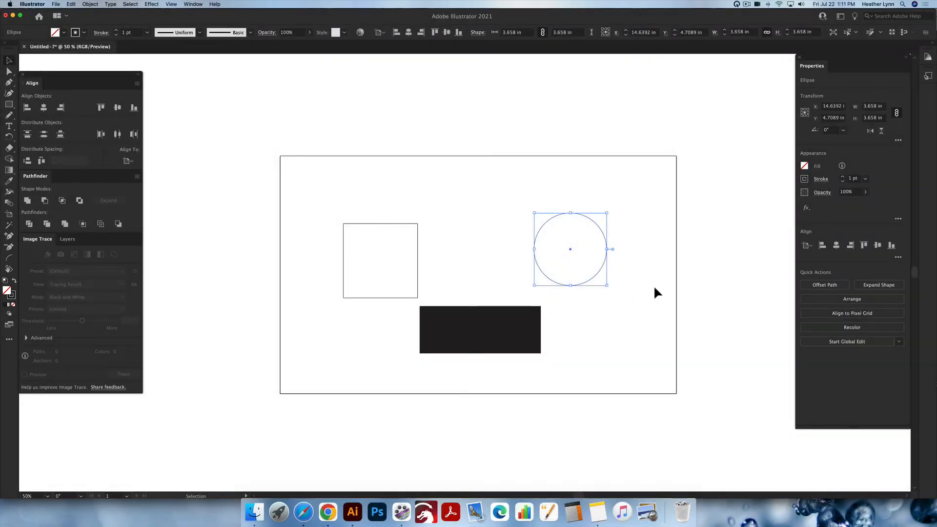
left_click(655, 269)
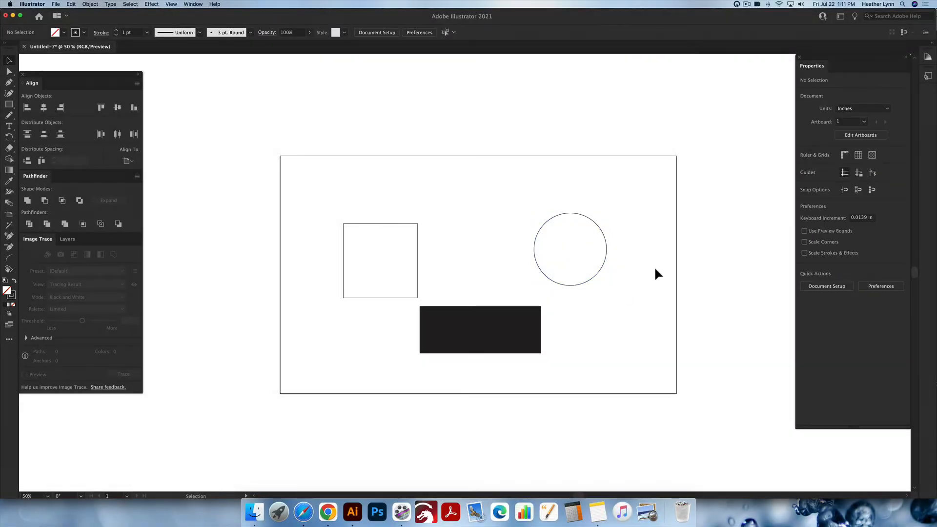
- Select the square and circle together and swap their fill and stroke
left_click_drag(655, 268, 289, 221)
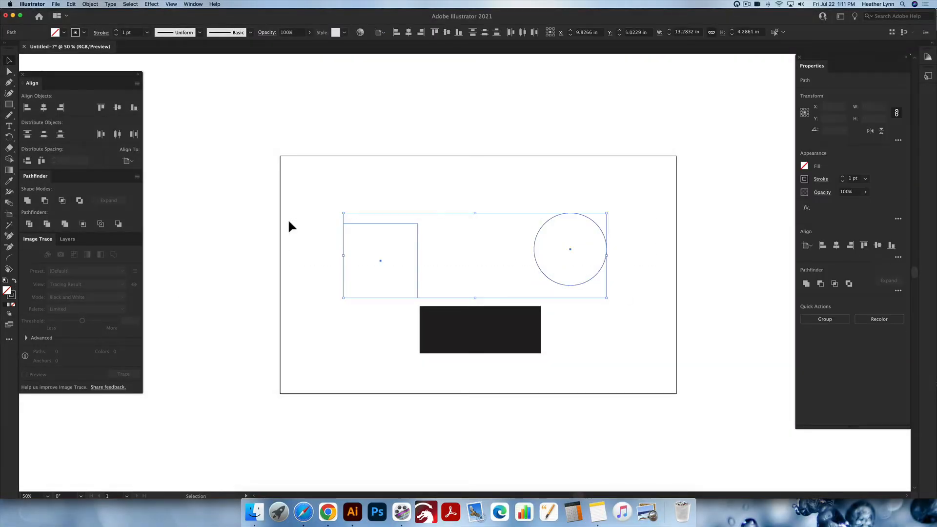
key("shift+x")
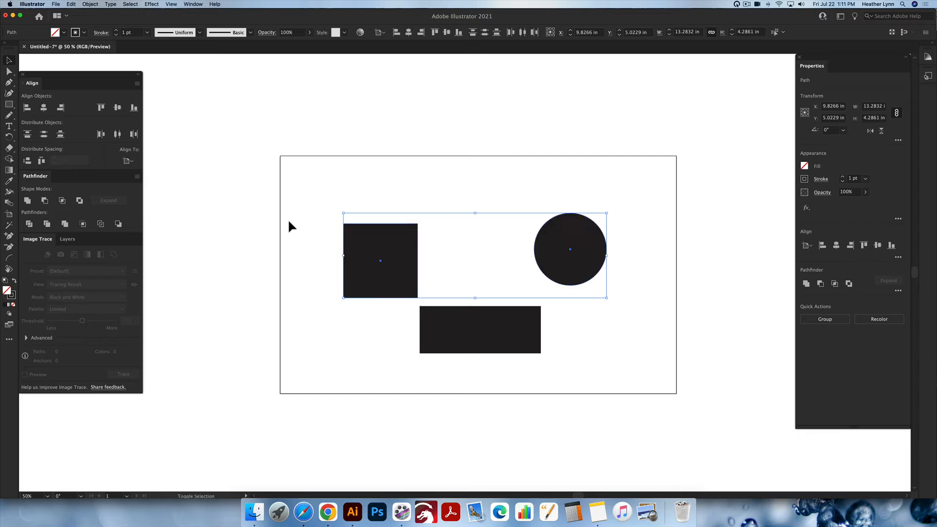
- Select all three shapes and swap their fill and stroke
left_click(663, 332)
left_click_drag(627, 350, 397, 209)
key("shift+x")
left_click(490, 239)
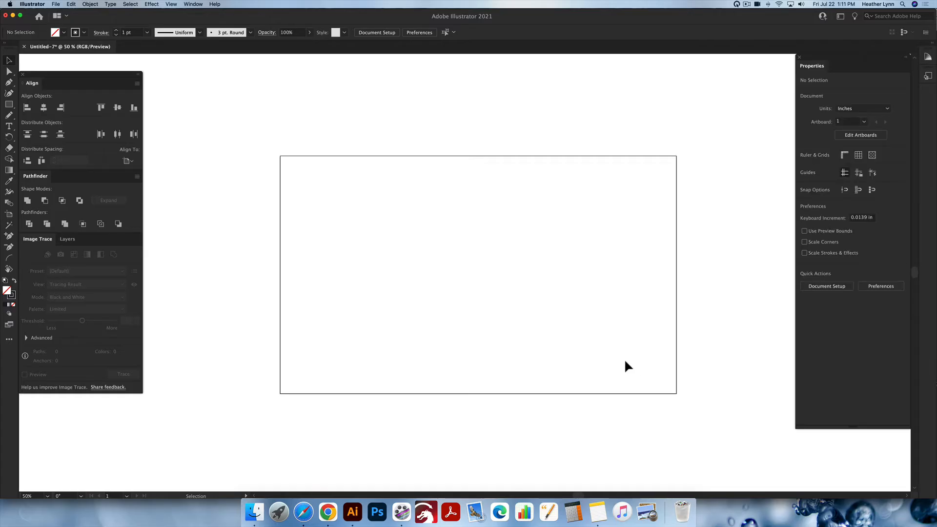
- Draw a circle about 2 in wide near the artboard's upper-left corner
key("l")
left_click_drag(296, 169, 335, 199)
key("v")
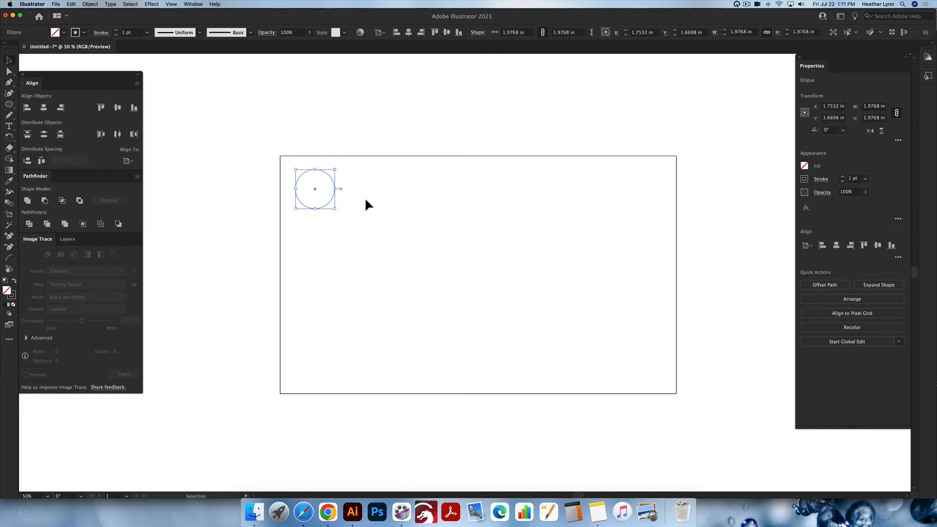
- Drag a copy of the circle to its right and repeat the transform to build a row of nine circles
left_click(365, 198)
left_click(332, 198)
left_click_drag(331, 201, 374, 203)
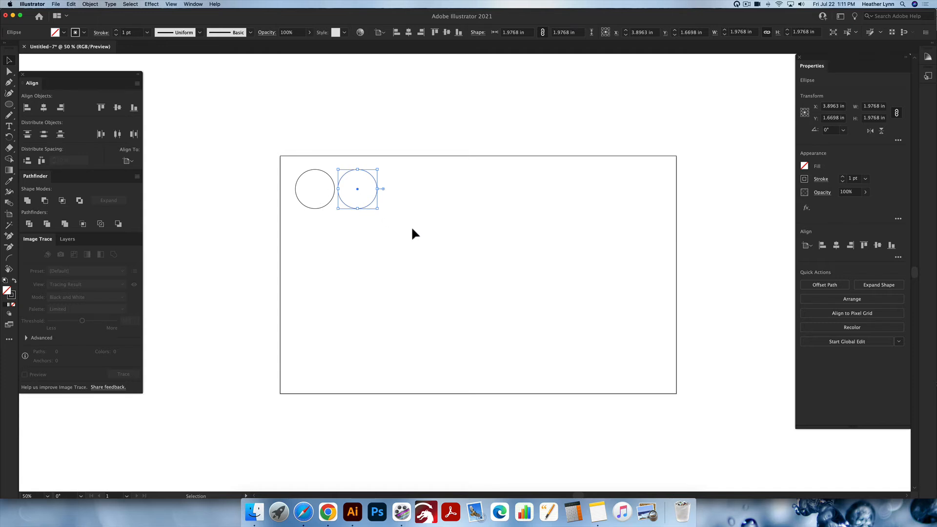
key("a")
key("super+d")
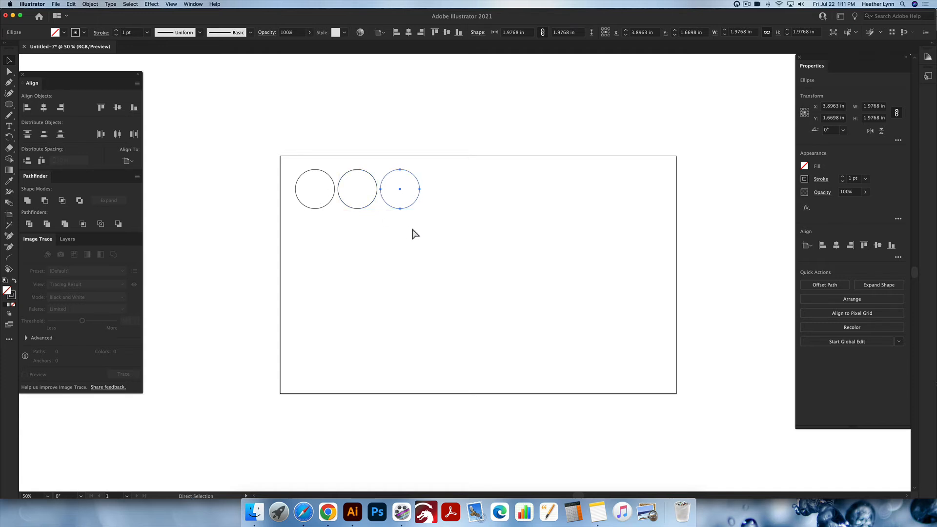
key("super+d")
key("super+d")
key("super+d")
key("super+d")
key("super+d")
key("super+d")
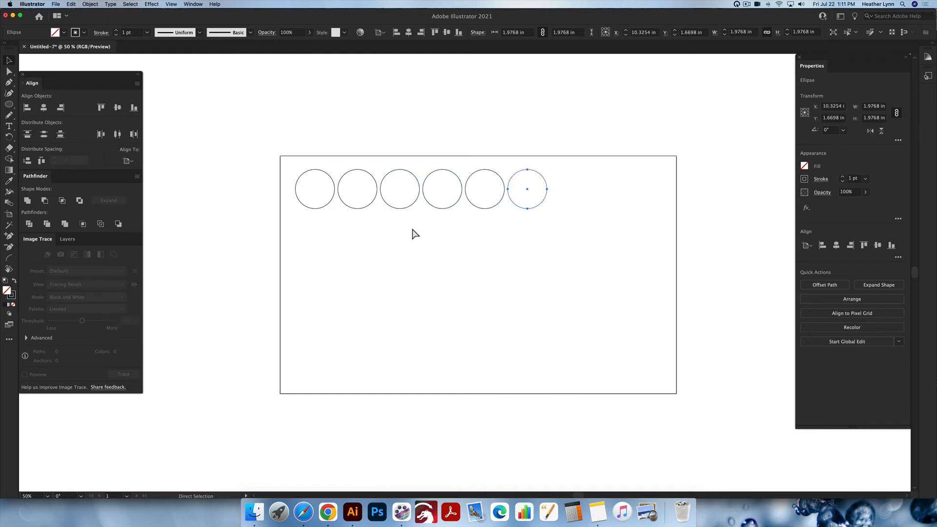
key("v")
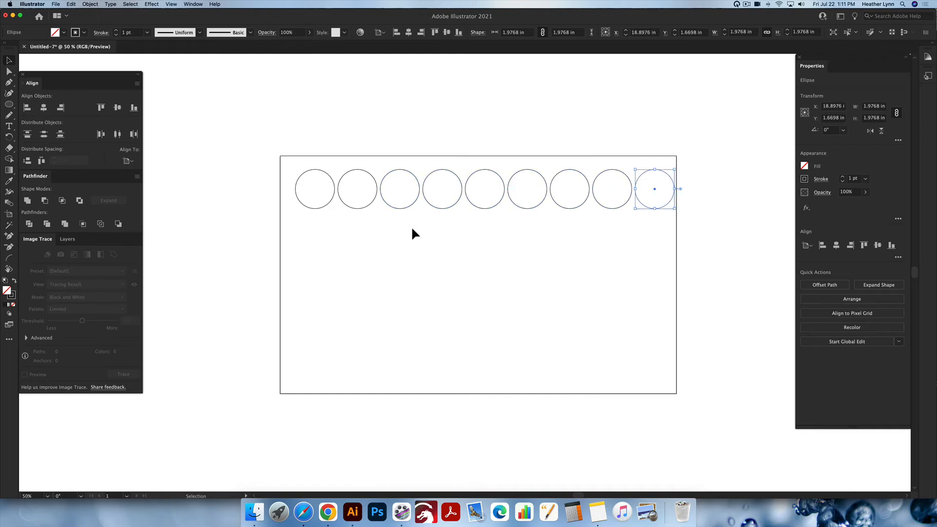
- Select the row, drag a copy of it downward and repeat the transform to make five rows of circles
left_click_drag(655, 222, 328, 185)
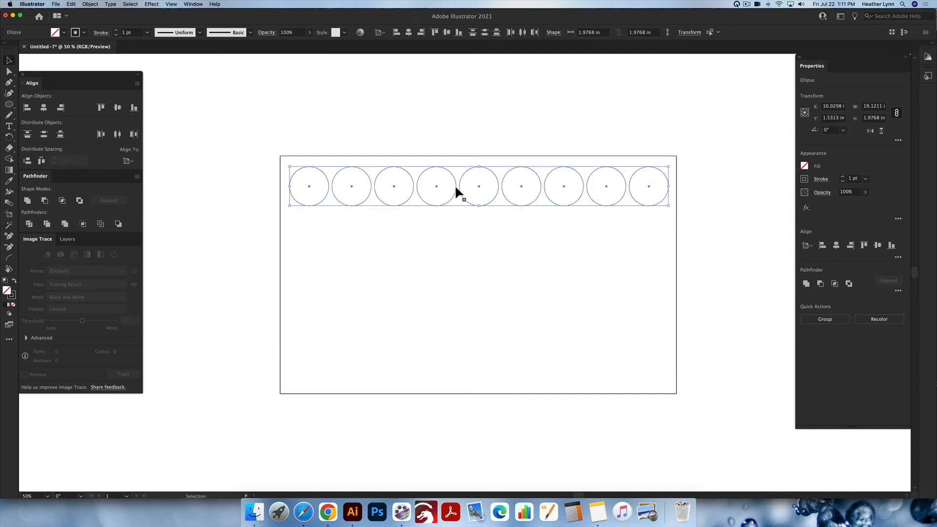
left_click_drag(456, 192, 456, 236)
key("super+d")
key("super+d")
key("super+d")
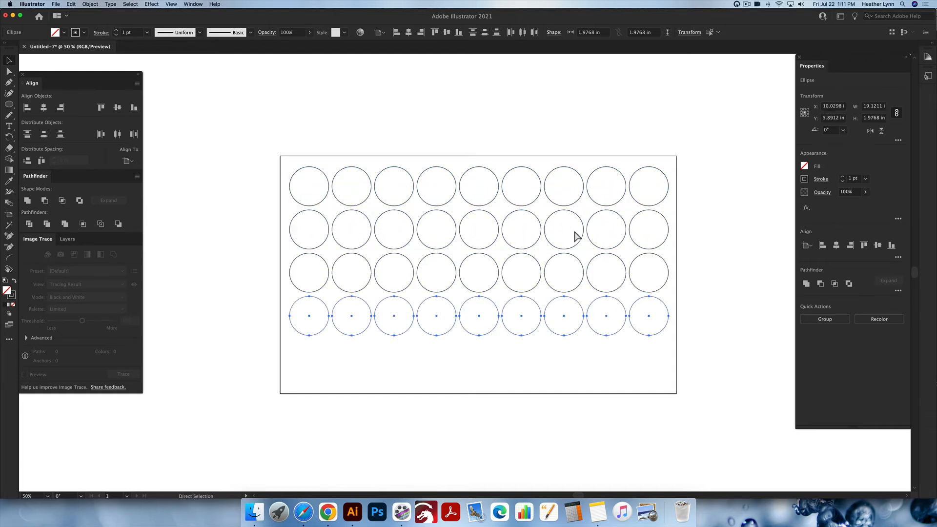
- Select all the circles and delete them
left_click_drag(715, 405, 256, 136)
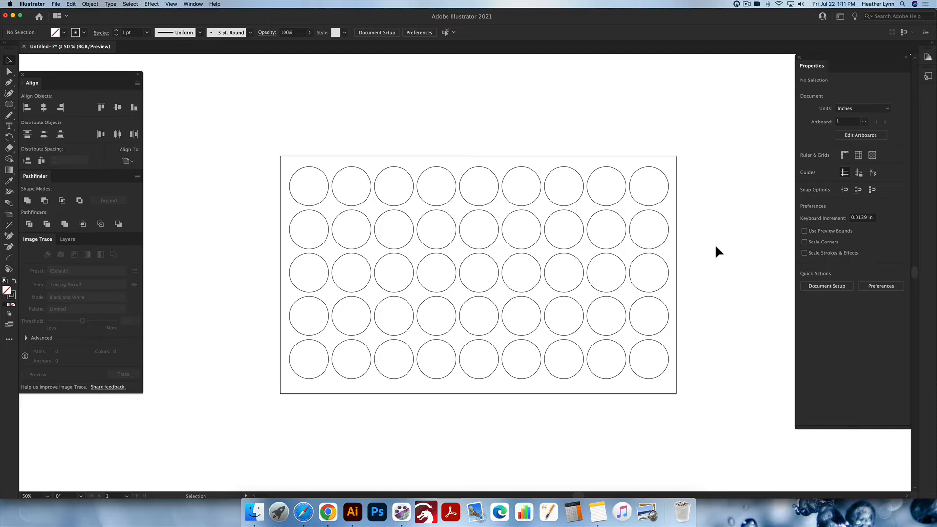
left_click_drag(703, 385, 294, 128)
key("Delete")
- Draw a circle about 3 in wide on the artboard
key("l")
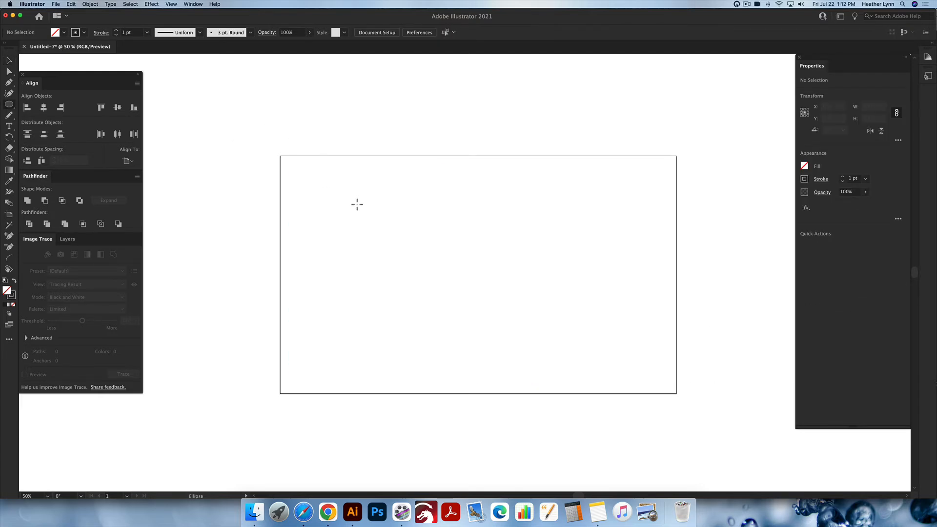
left_click_drag(356, 203, 416, 250)
key("v")
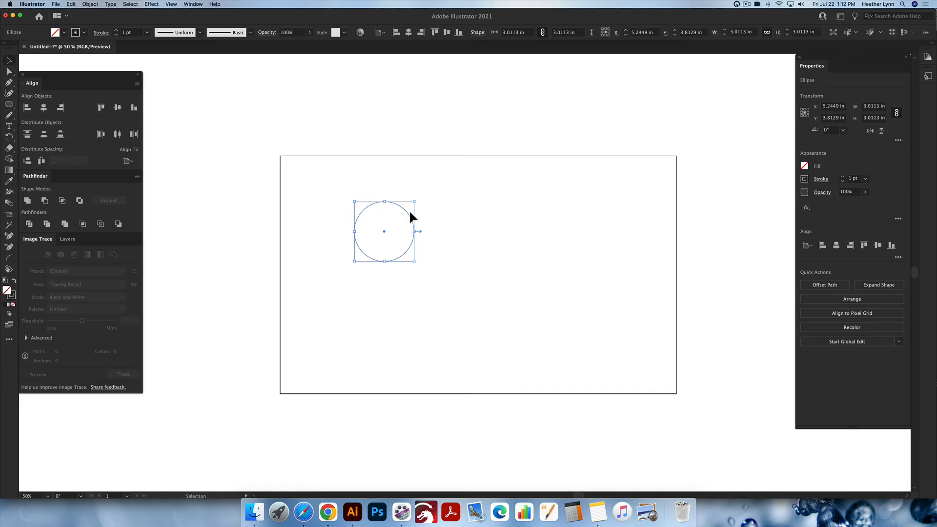
- Drag a copy of the circle to its right and repeat the transform to make a row of four circles
left_click_drag(412, 215, 473, 213)
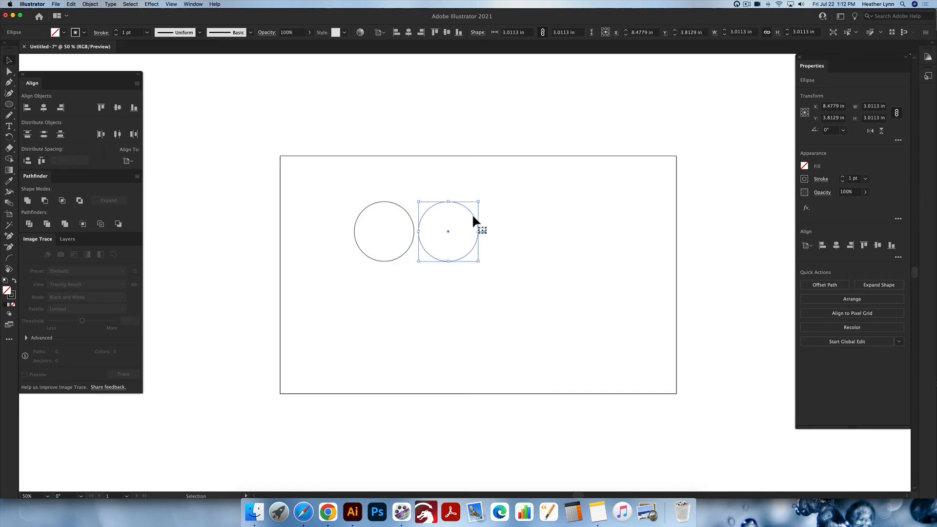
key("super+d")
key("super+d")
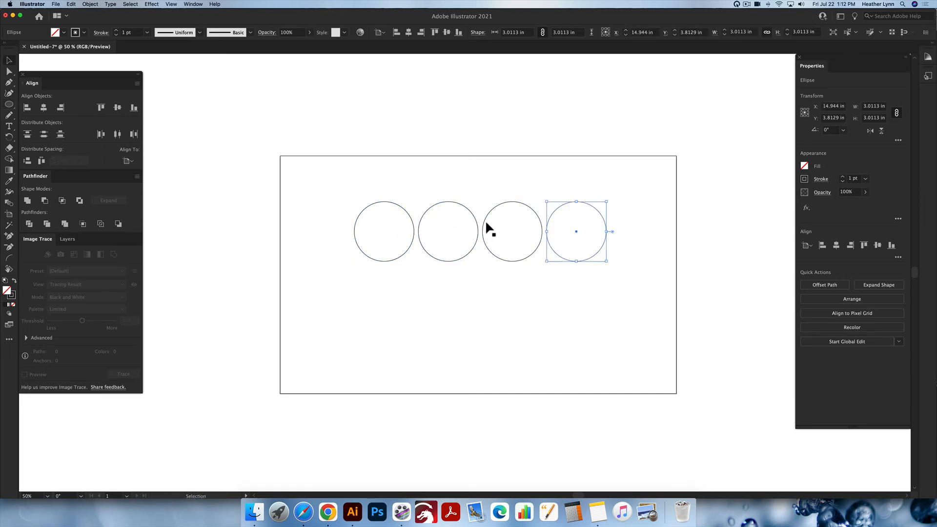
- Select the row of four circles and delete them
left_click_drag(607, 275, 349, 217)
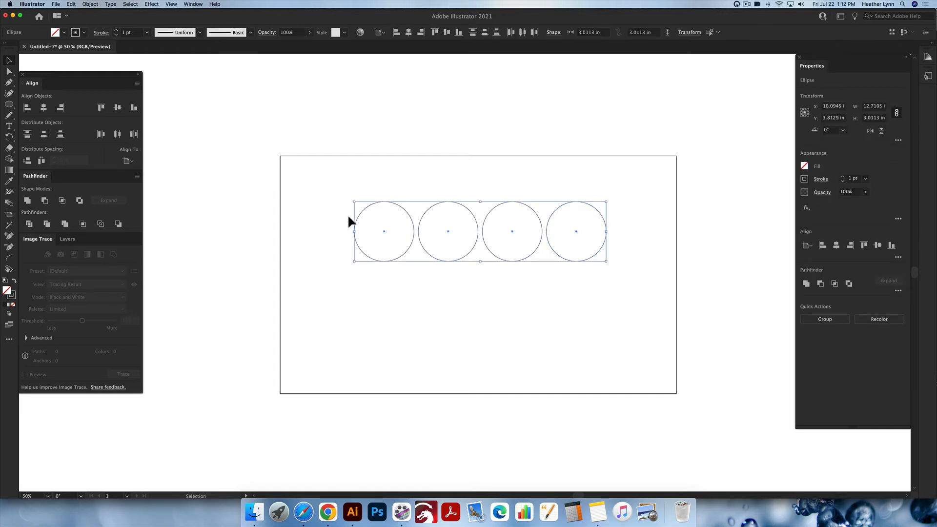
key("Delete")
- Draw a circle about 3.1 in wide on the artboard's left side
key("l")
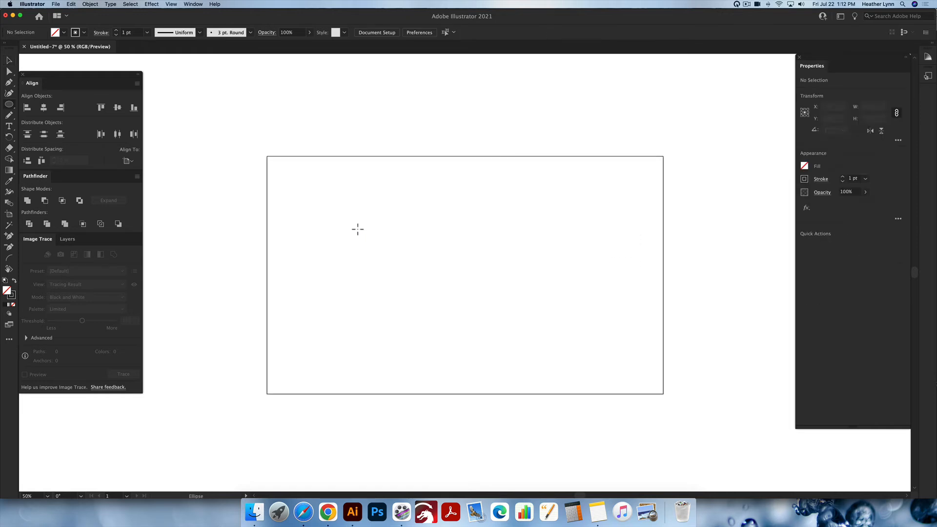
left_click_drag(307, 215, 355, 264)
scroll(370, 273, "down", 1)
- Drag a copy of the circle to its right
left_click_drag(370, 276, 440, 255)
key("v")
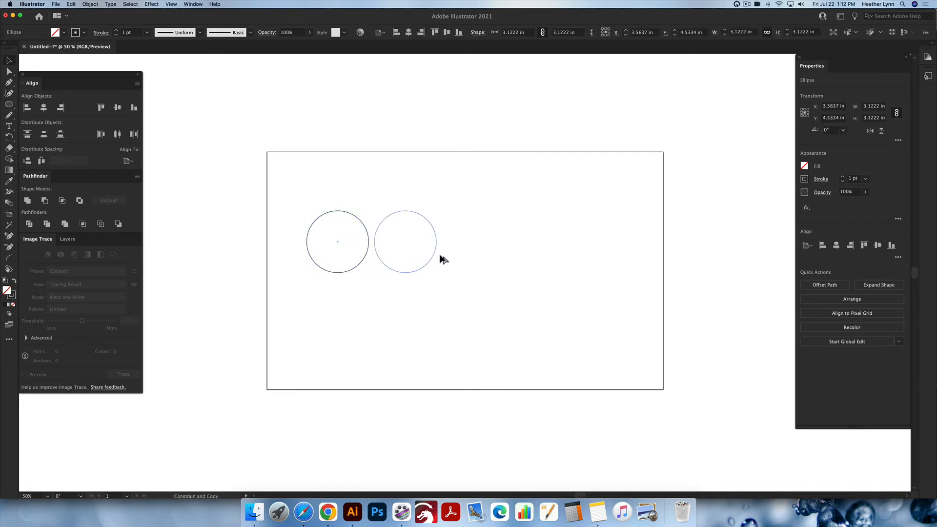
scroll(390, 283, "right", 1)
- Select the first circle and set its width to 4 in
left_click_drag(360, 323, 317, 244)
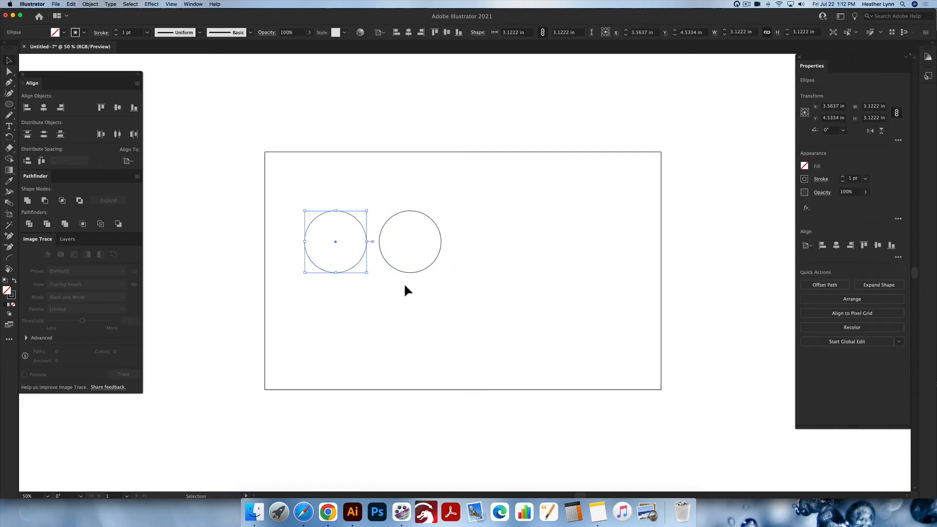
left_click(873, 109)
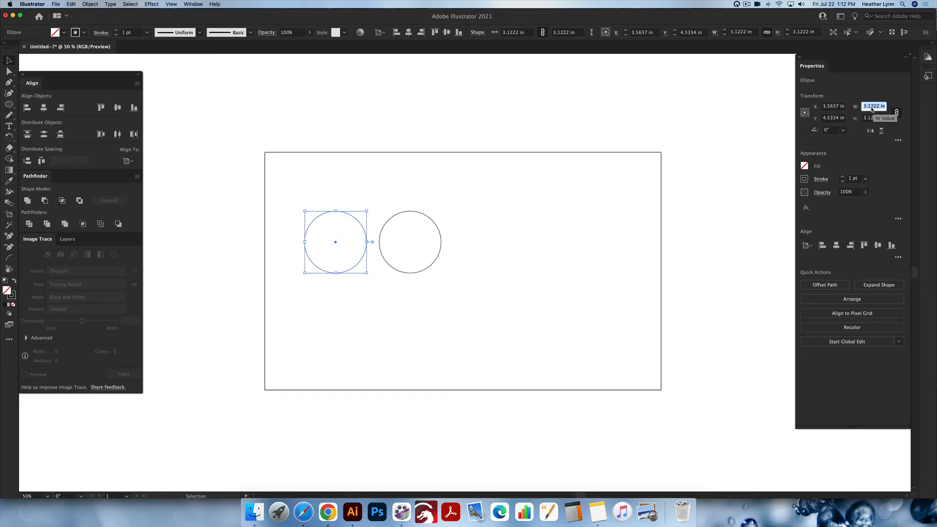
type("4")
key("Return")
left_click(490, 274)
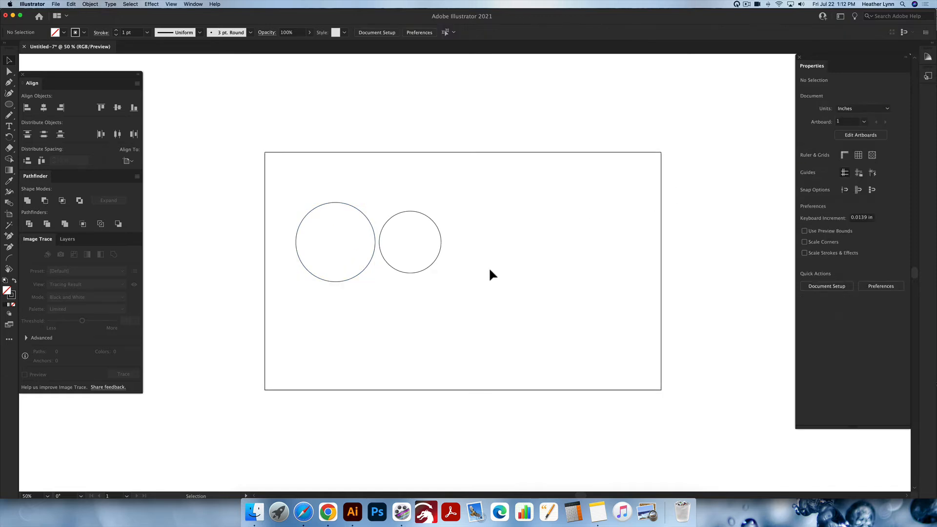
- Select the second circle and apply Transform Again to enlarge it to match the first
left_click_drag(488, 267, 436, 238)
key("a")
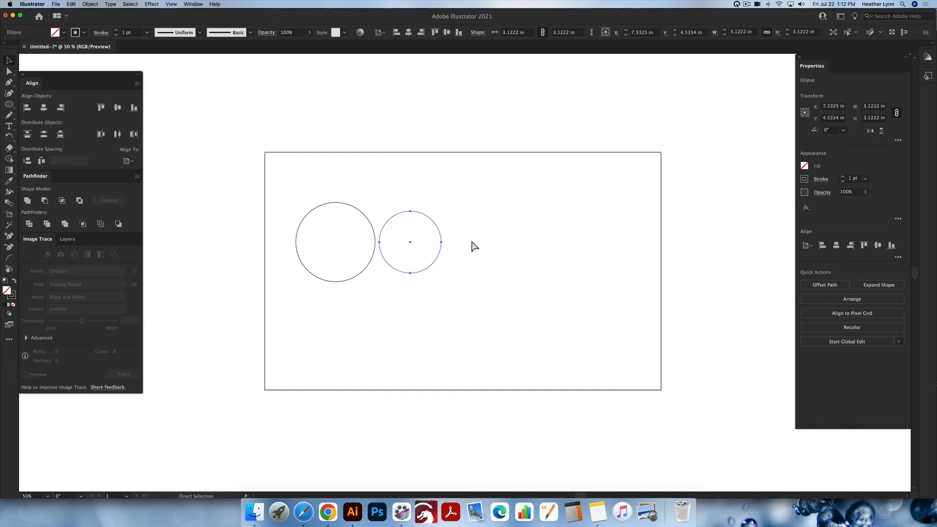
key("super+d")
left_click(449, 255)
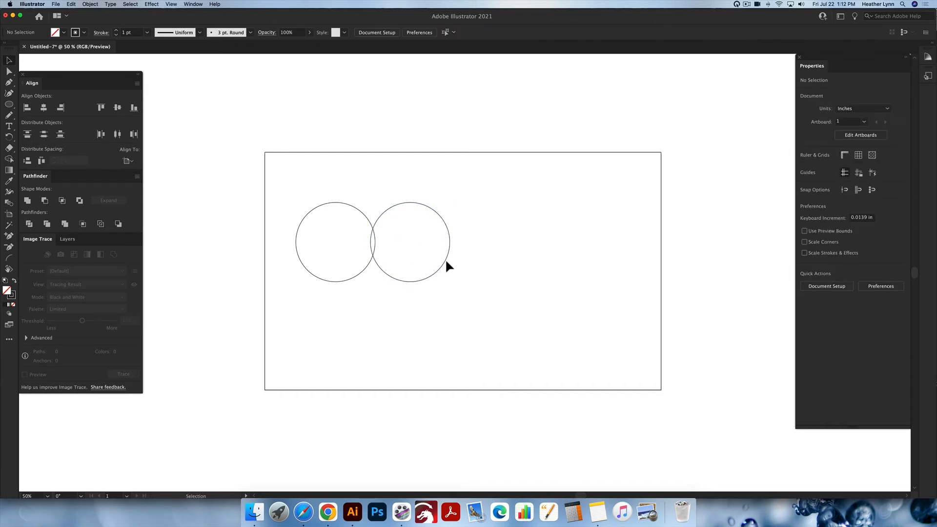
- Move the second circle slightly right, away from the first, and select both circles
left_click_drag(445, 259, 461, 260)
left_click(517, 247)
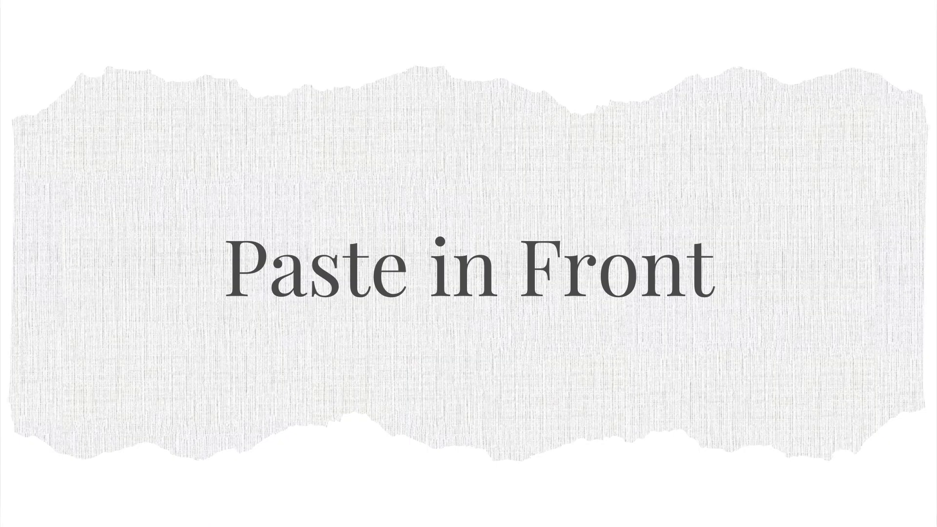
left_click_drag(512, 293, 322, 185)
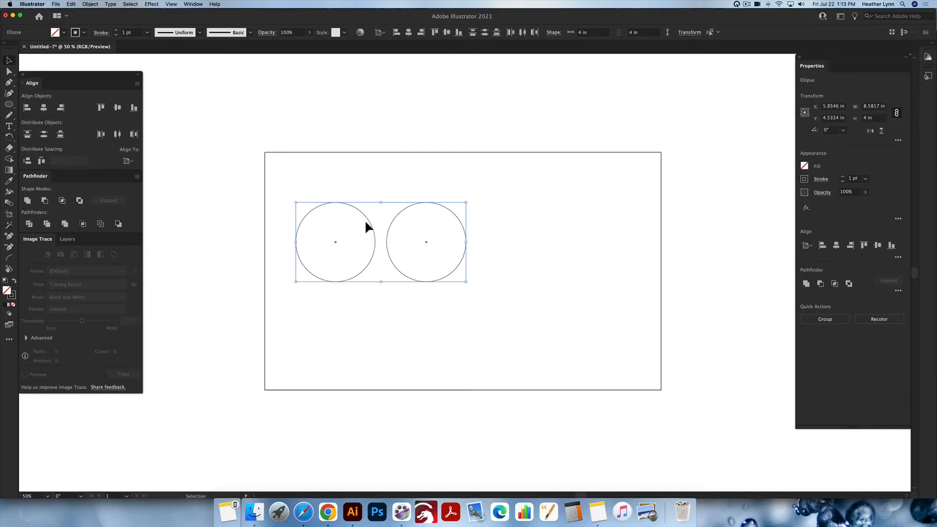
- Move both circles together down and right toward the artboard's centre
left_click_drag(463, 266, 540, 286)
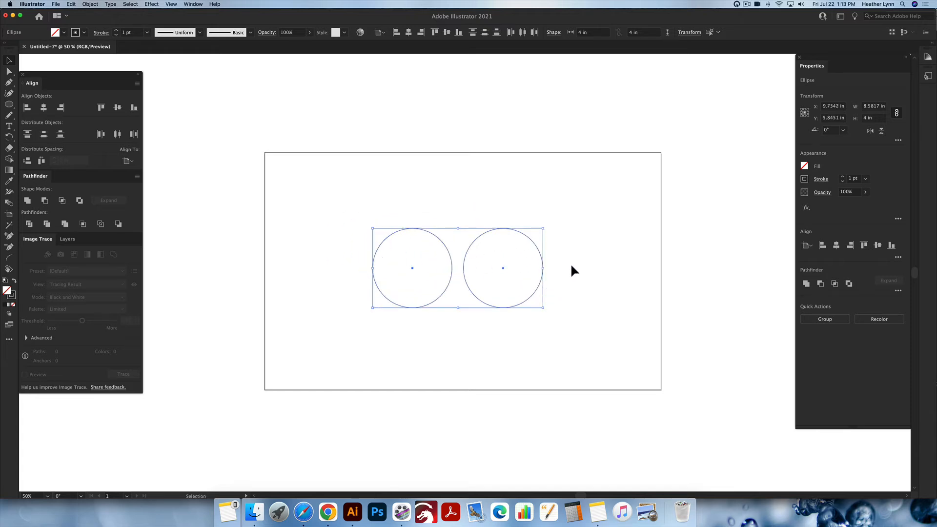
left_click(546, 302)
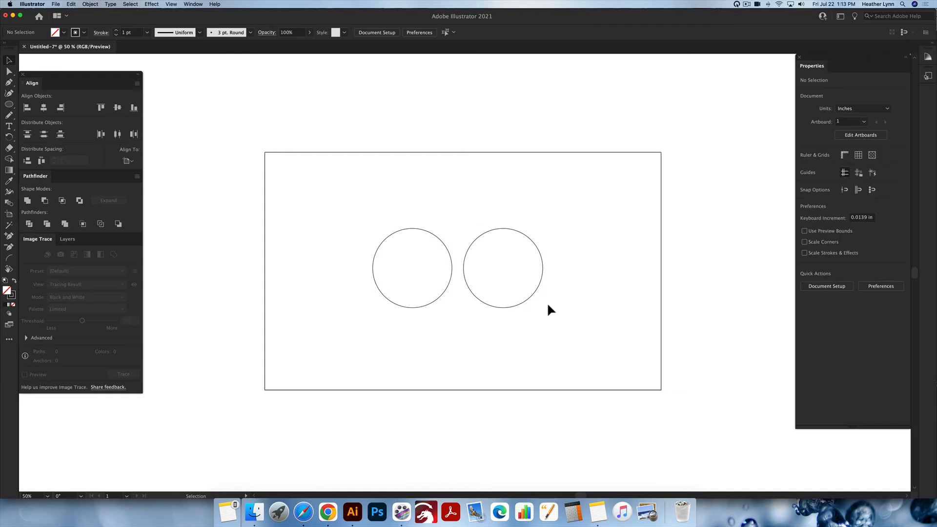
- Delete the second circle and move the remaining circle right toward the artboard's centre
left_click(532, 298)
key("Delete")
left_click(452, 286)
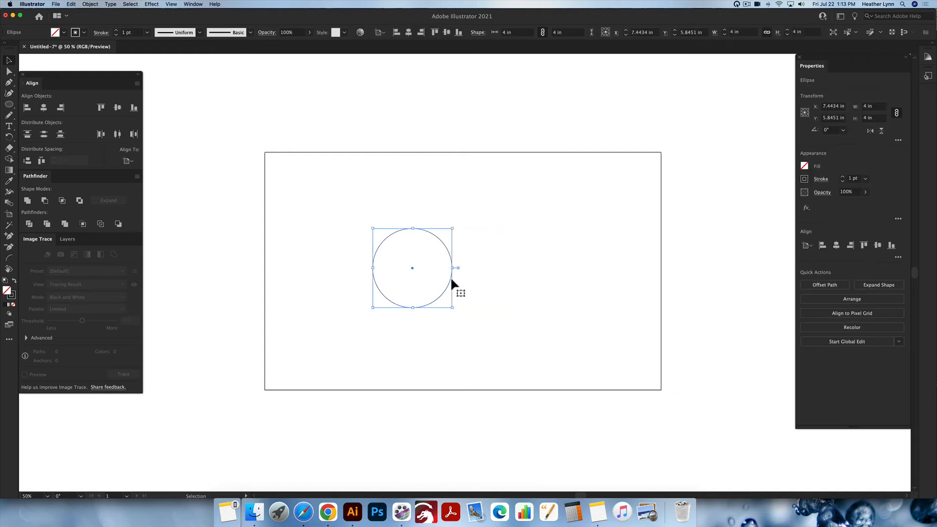
left_click_drag(451, 285, 485, 274)
left_click(526, 275)
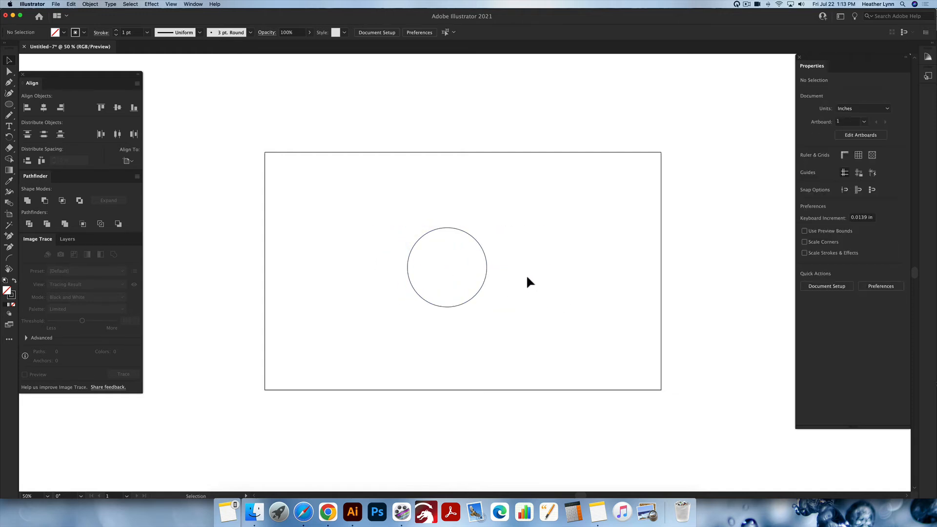
- Try making a smaller concentric copy of the circle inside it
left_click(468, 282)
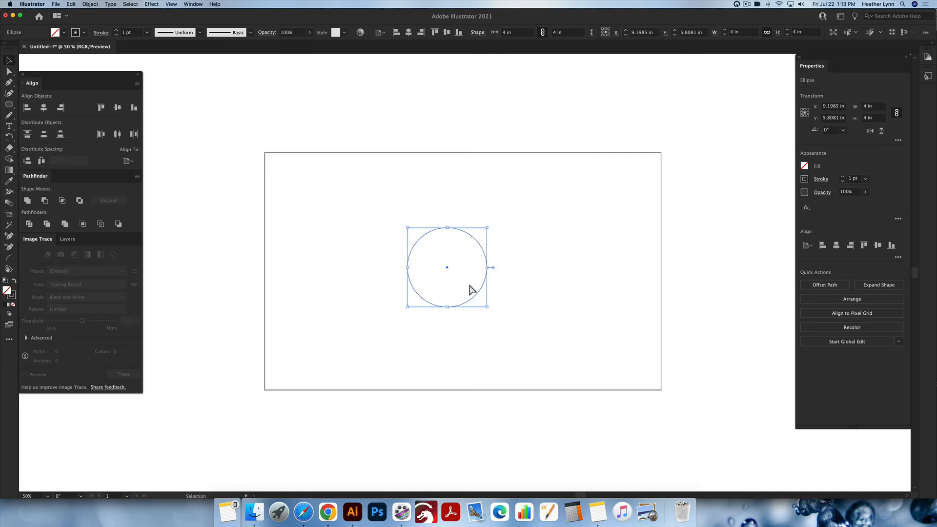
left_click(566, 246)
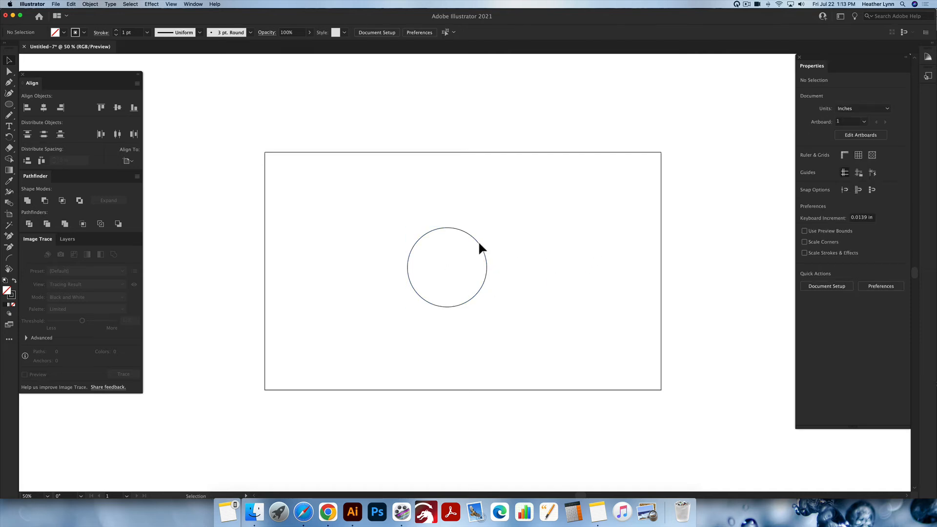
left_click_drag(479, 244, 516, 266)
key("super+z")
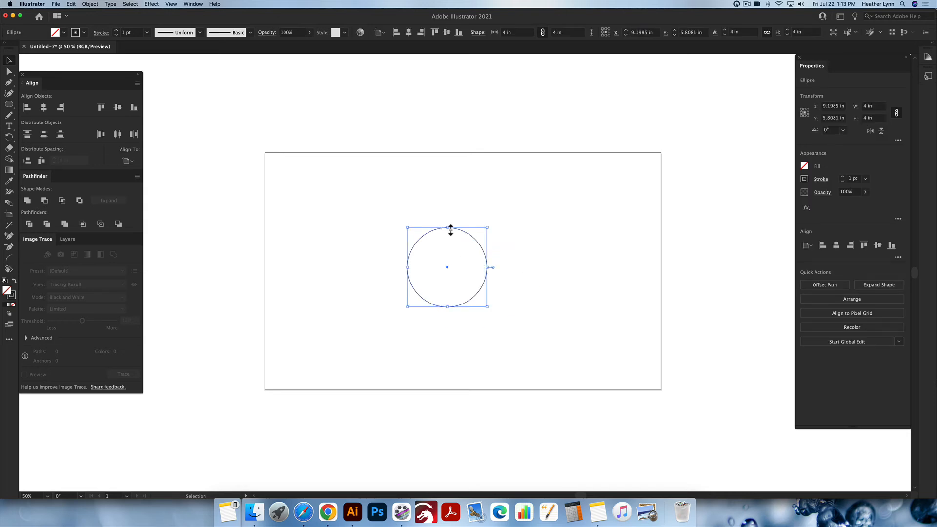
left_click_drag(449, 229, 452, 241)
left_click(546, 313)
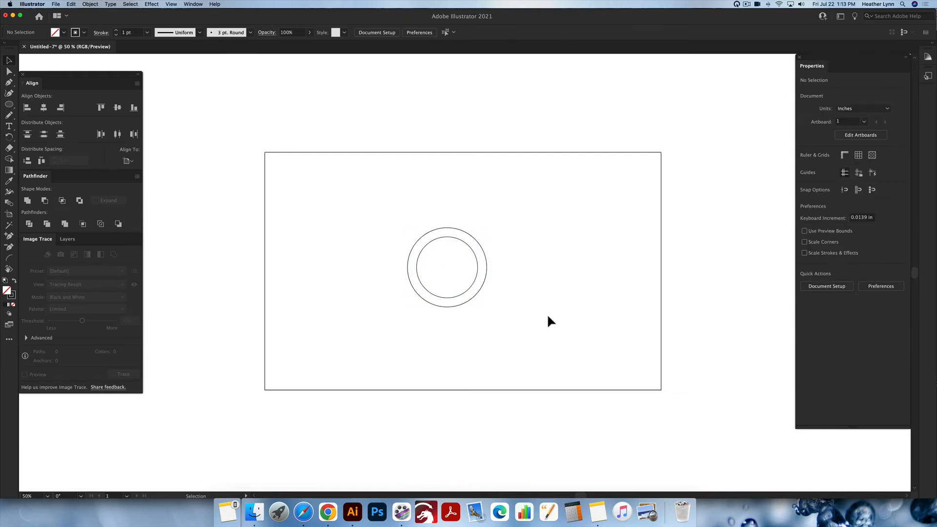
- Select all circles on the artboard and delete them
key("super+a")
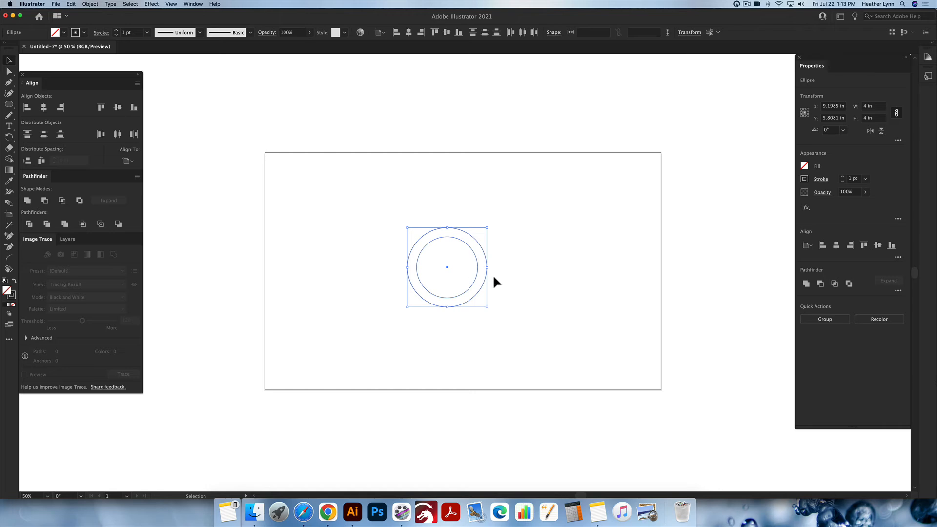
left_click(514, 292)
left_click_drag(519, 312, 447, 266)
key("Delete")
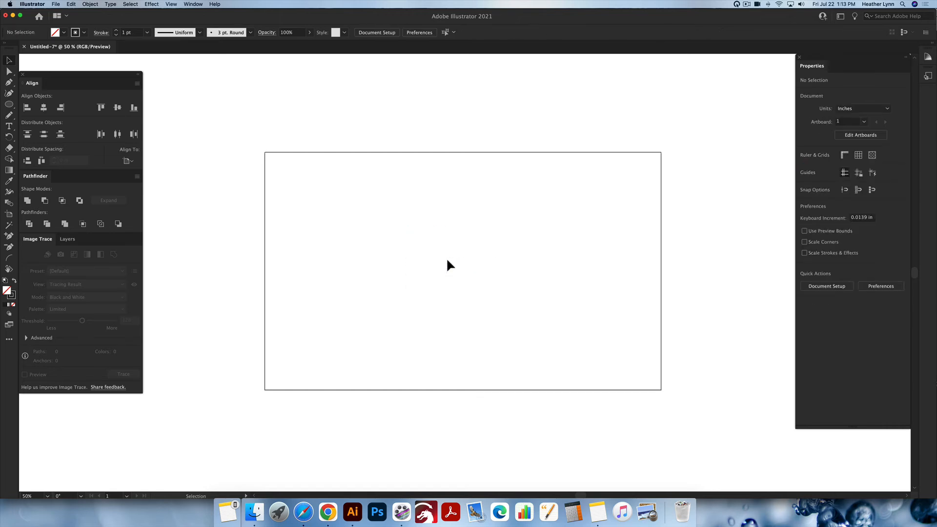
- Draw a rectangle about 6.7 in wide and 1.4 in tall, and swap its fill and stroke
key("m")
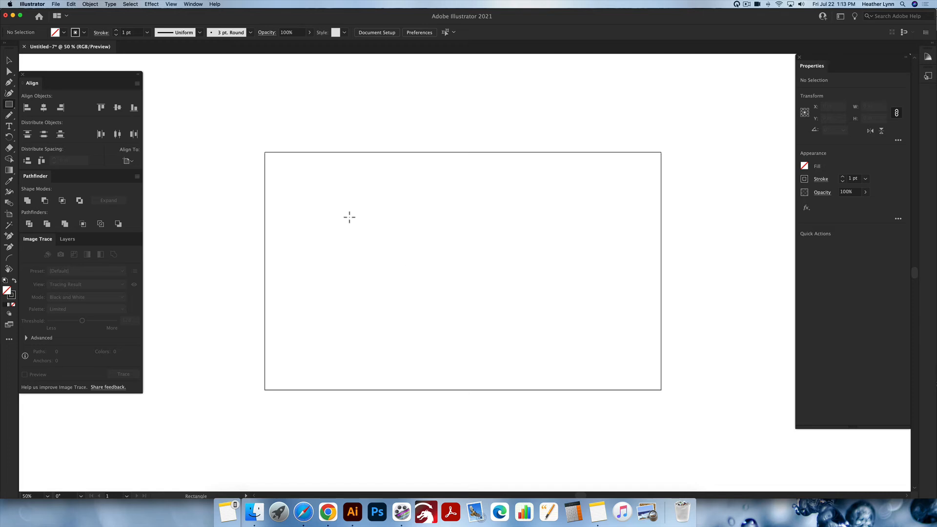
left_click_drag(347, 215, 480, 243)
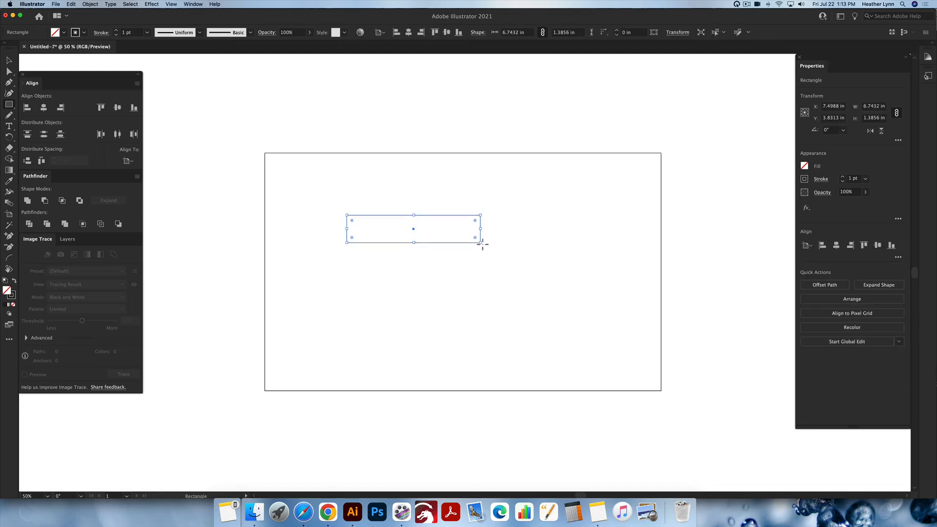
key("shift+x")
key("v")
left_click(500, 285)
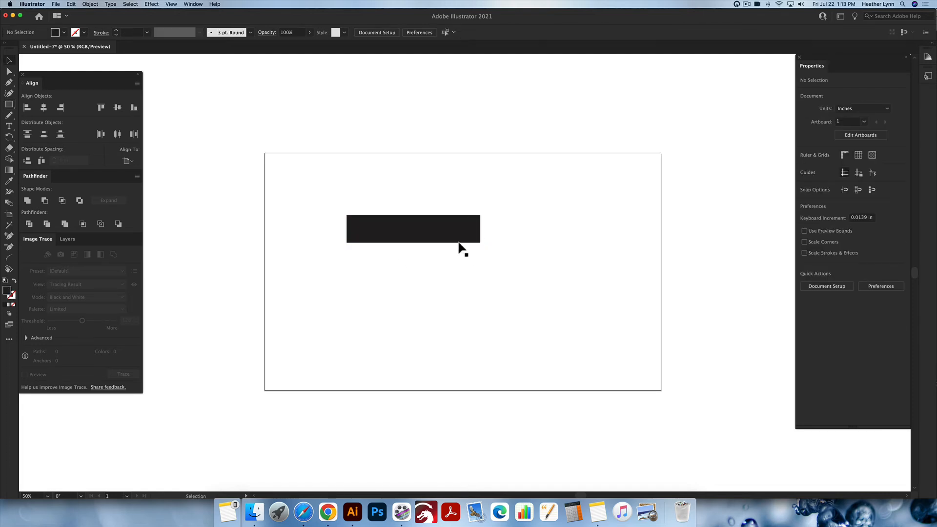
left_click(452, 228)
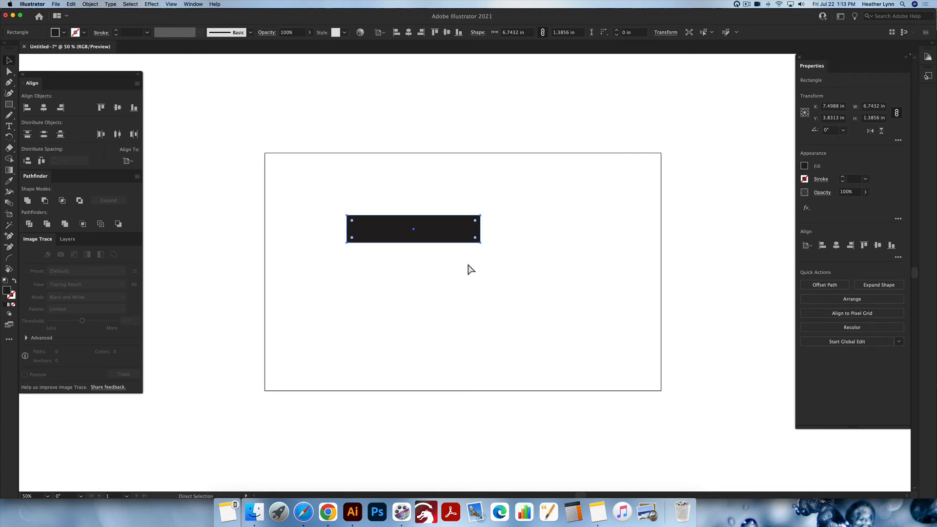
left_click_drag(447, 237, 467, 274)
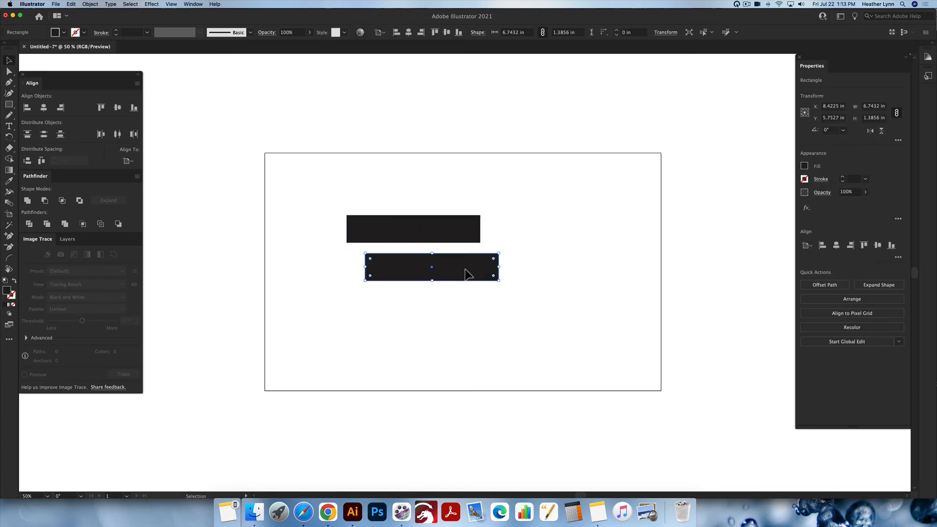
key("super+z")
left_click(465, 270)
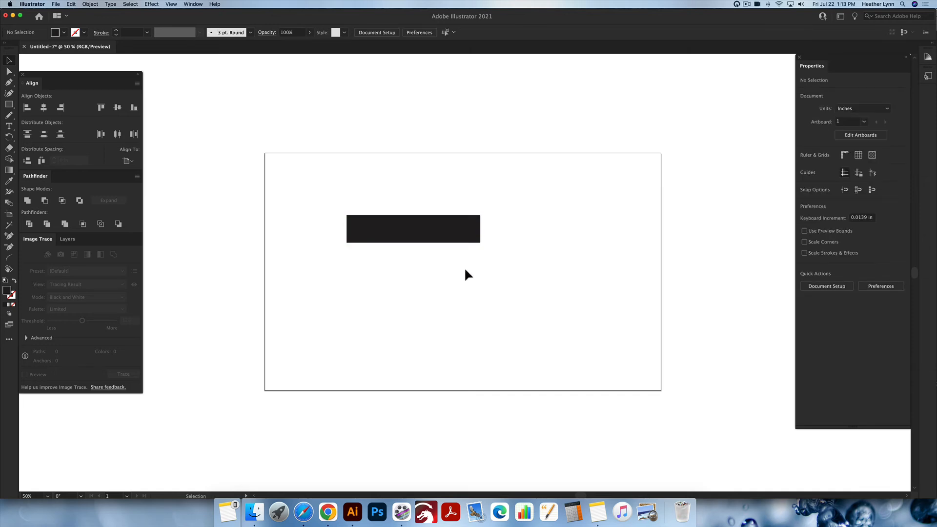
- Drag a copy of the rectangle down and right, then select both rectangles and delete them
left_click(446, 239)
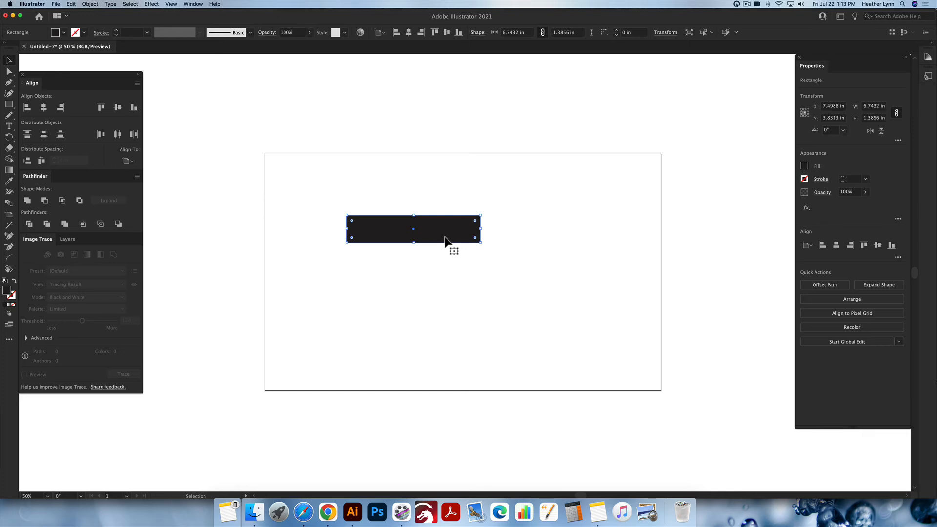
left_click_drag(445, 238, 496, 282)
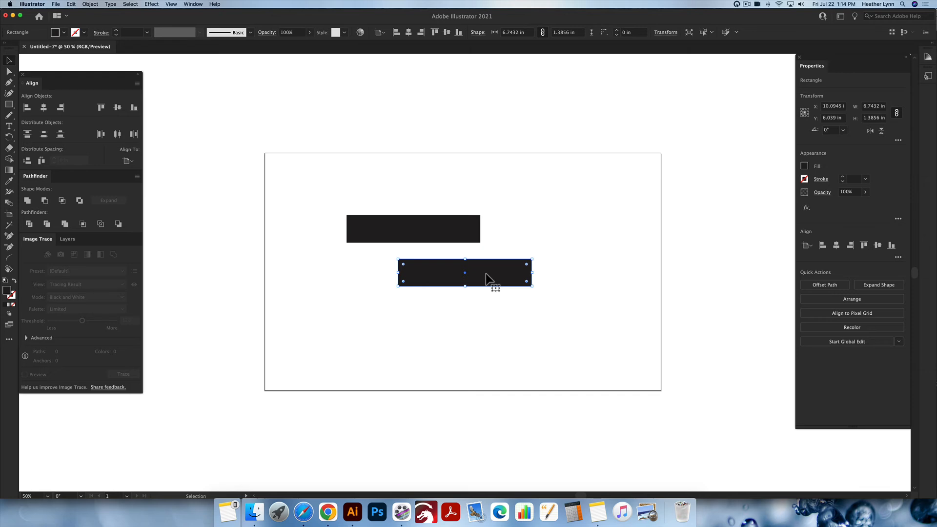
left_click_drag(555, 299, 410, 204)
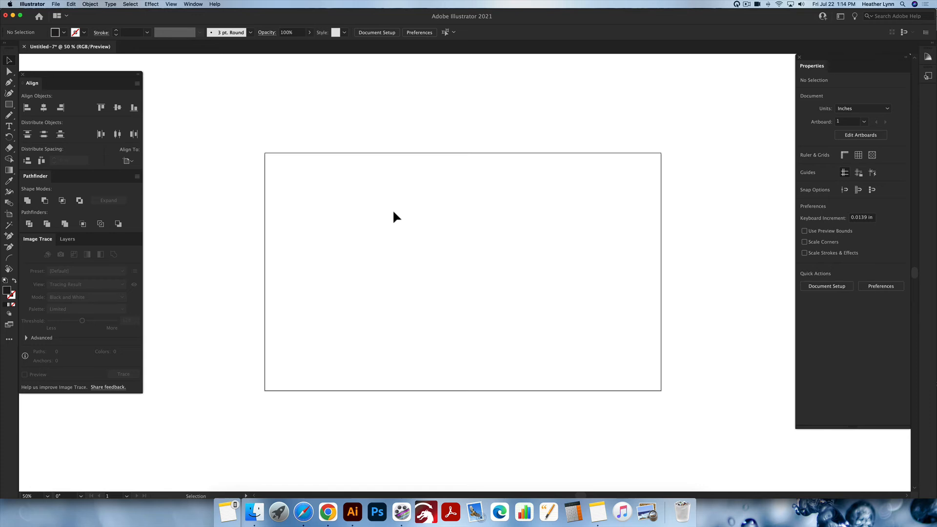
- Paint a wavy horizontal stroke with the Paintbrush, enlarging the brush slightly first
key("b")
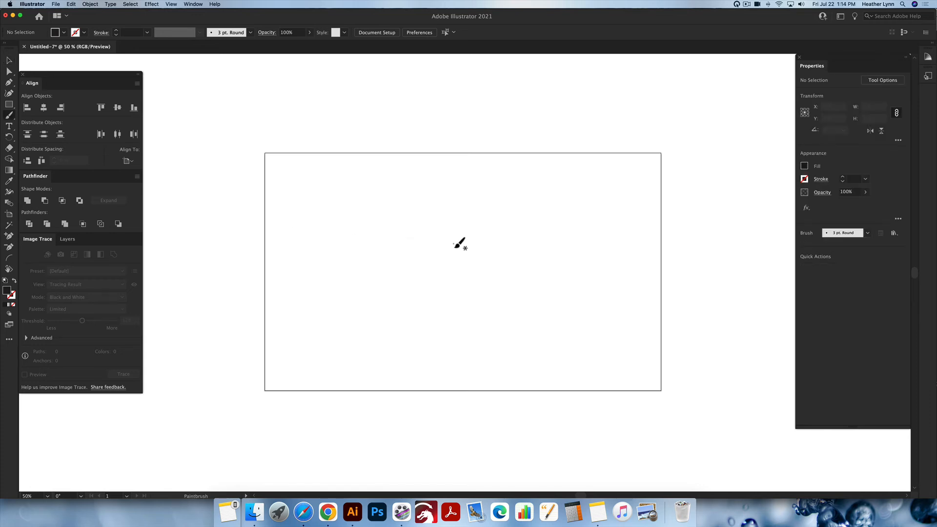
key("bracketright")
scroll(456, 246, "up", 6)
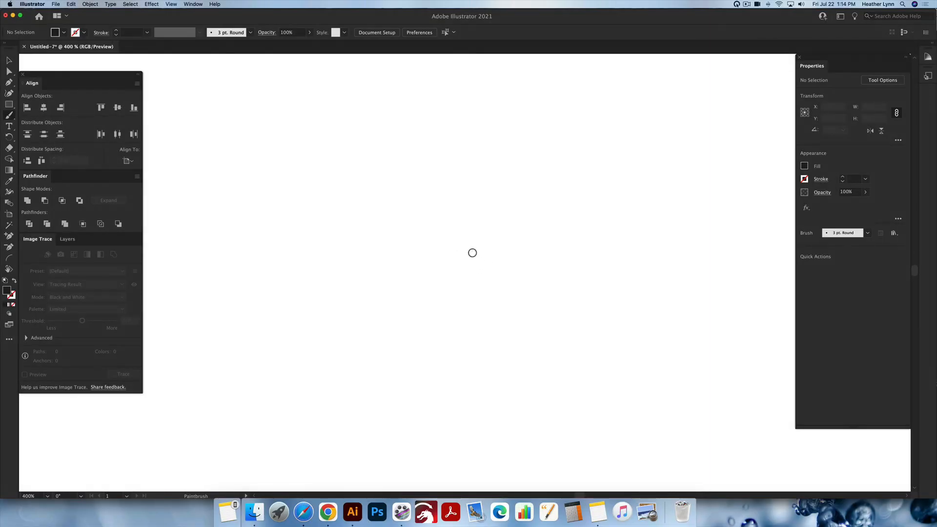
scroll(472, 252, "up", 2)
mouse_move(351, 243)
left_mouse_down()
mouse_move(371, 229)
mouse_move(432, 220)
mouse_move(521, 242)
mouse_move(591, 217)
left_mouse_up()
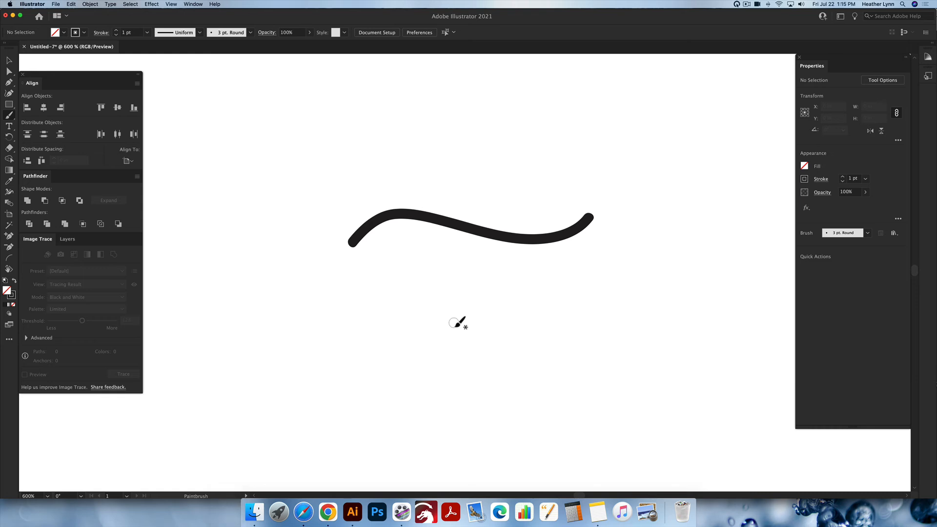
- Enlarge the brush considerably and paint a thick wavy stroke below the first one
key("bracketright")
key("bracketright")
key("bracketright")
key("bracketright")
key("bracketright")
key("bracketright")
key("bracketright")
key("bracketright")
key("bracketright")
key("bracketright")
key("bracketright")
key("bracketright")
key("bracketright")
key("bracketright")
mouse_move(365, 341)
left_mouse_down()
mouse_move(452, 330)
mouse_move(605, 330)
left_mouse_up()
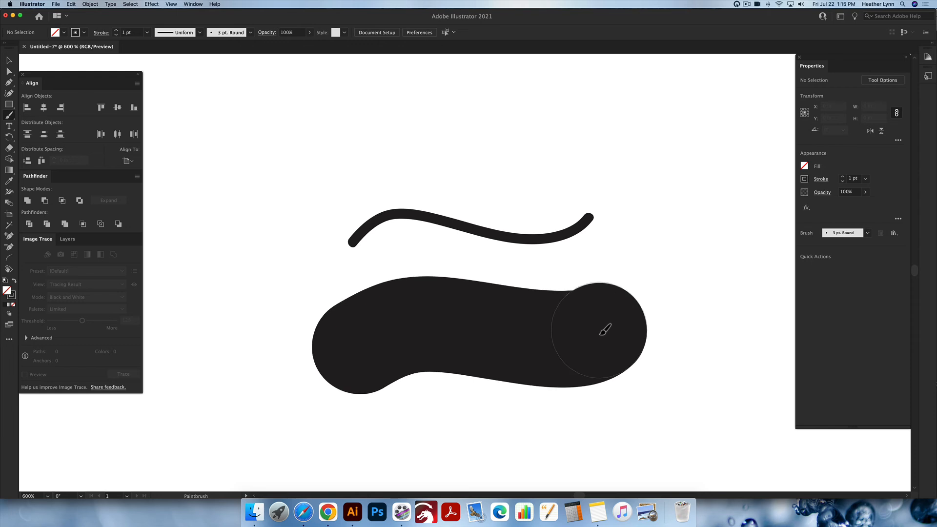
- Shrink the brush back and paint a thinner wavy stroke above the others
key("bracketleft")
key("bracketleft")
key("bracketleft")
key("bracketleft")
key("bracketleft")
key("bracketleft")
key("bracketleft")
key("bracketleft")
key("bracketleft")
key("bracketleft")
key("bracketleft")
key("bracketleft")
key("bracketleft")
key("bracketleft")
key("bracketleft")
key("bracketleft")
key("bracketleft")
key("bracketleft")
key("bracketleft")
mouse_move(367, 181)
left_mouse_down()
mouse_move(414, 160)
mouse_move(541, 180)
mouse_move(570, 161)
left_mouse_up()
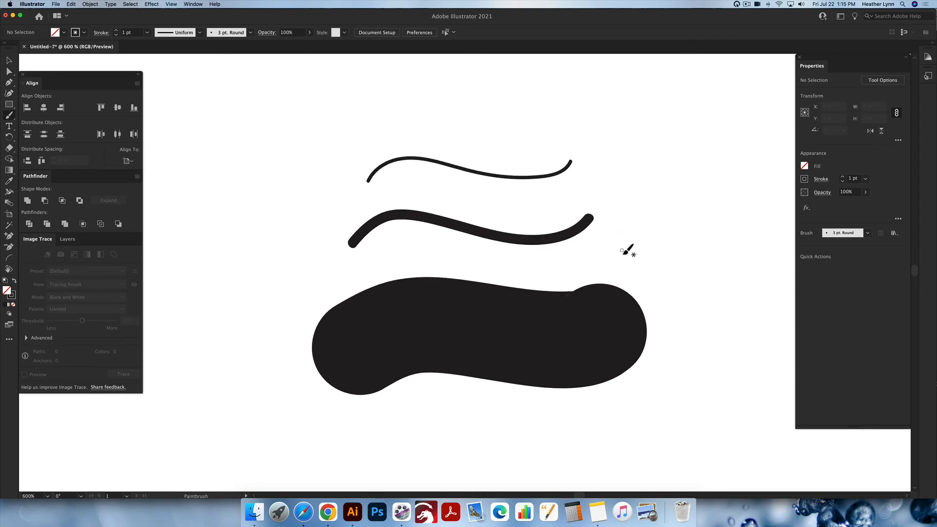
- Switch to the Eraser, reduce its size, and erase a gap through the two upper strokes
key("shift+e")
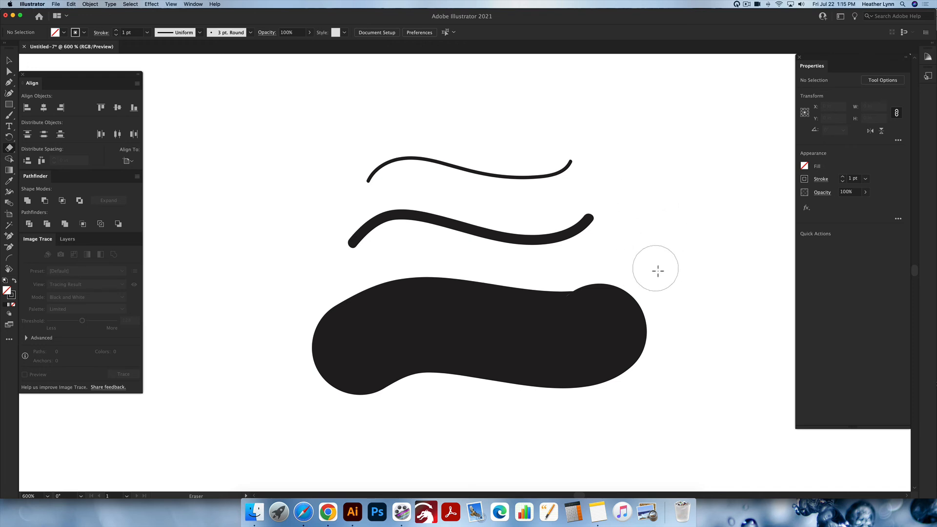
key("bracketleft")
key("bracketleft")
key("bracketleft")
key("bracketleft")
key("bracketleft")
key("bracketleft")
mouse_move(458, 142)
left_mouse_down()
mouse_move(494, 208)
mouse_move(543, 217)
mouse_move(416, 253)
left_mouse_up()
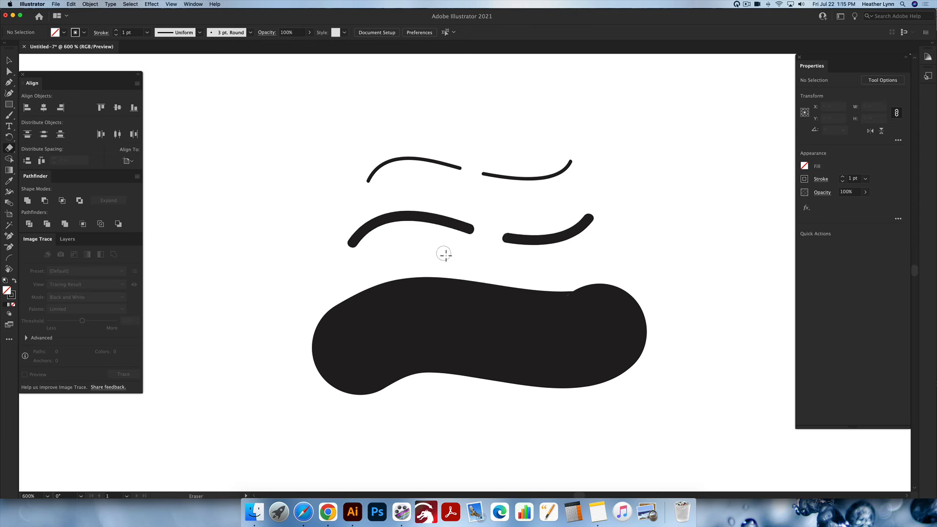
- Enlarge the eraser and erase a gap through the thick bottom stroke
key("bracketright")
key("bracketright")
key("bracketright")
key("bracketright")
key("bracketright")
key("bracketright")
mouse_move(410, 265)
left_mouse_down()
mouse_move(494, 386)
mouse_move(561, 437)
left_mouse_up()
key("v")
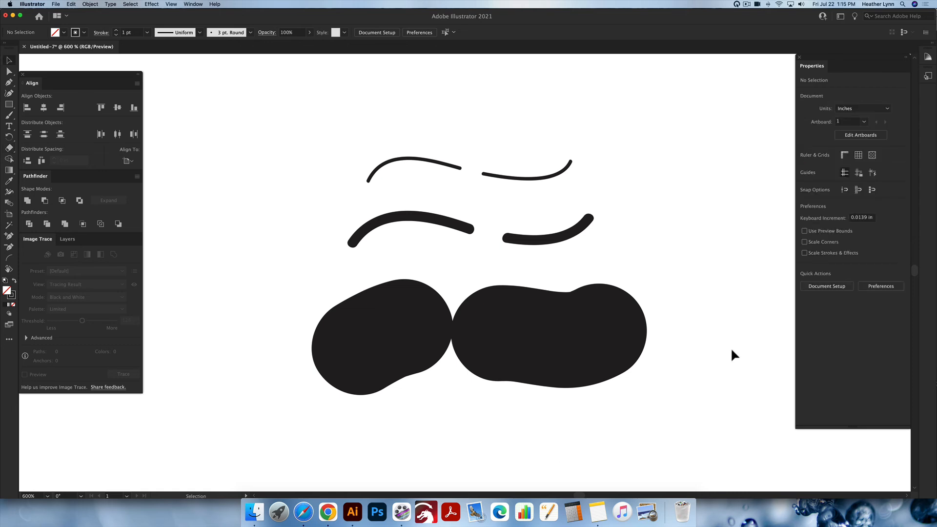
- Select all the brush strokes and reduce their stroke weight to 0.25 pt
left_click(490, 317)
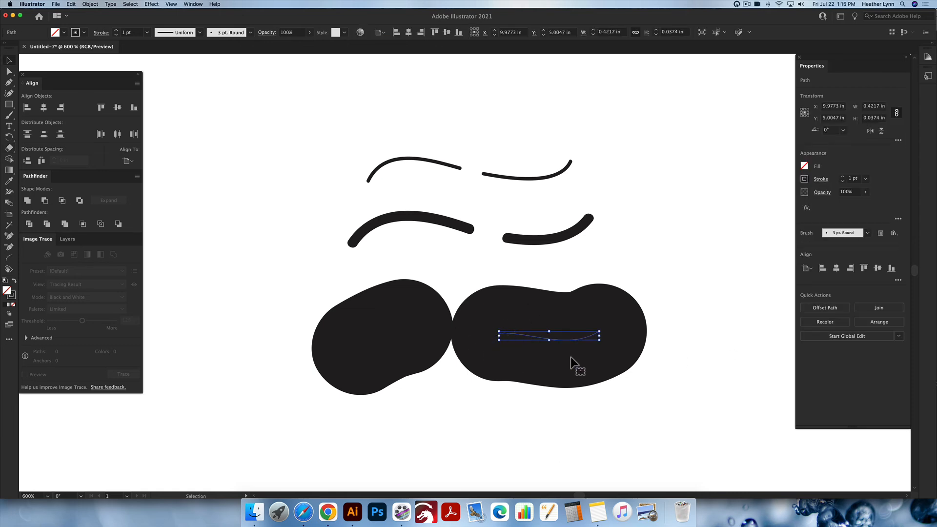
mouse_move(680, 389)
left_mouse_down()
mouse_move(675, 374)
mouse_move(365, 186)
mouse_move(324, 140)
mouse_move(346, 152)
left_mouse_up()
scroll(347, 153, "up", 1)
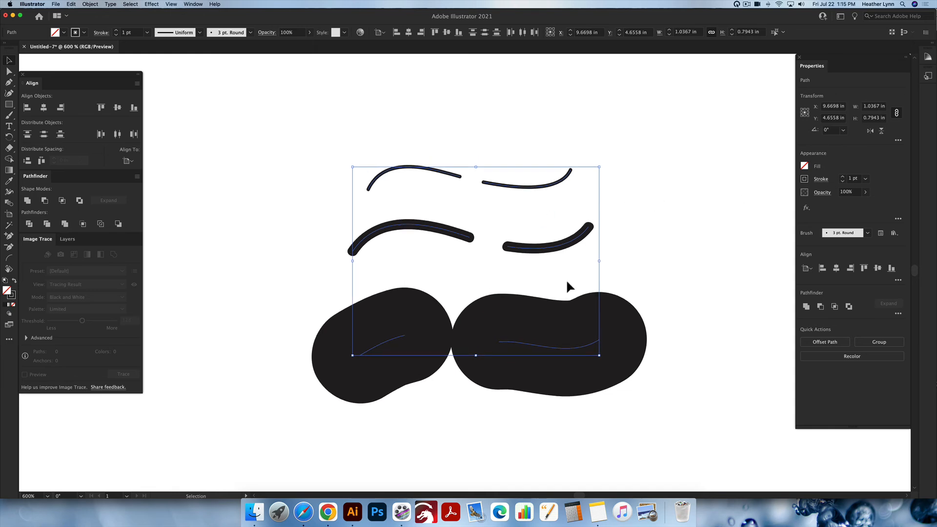
scroll(569, 282, "down", 5)
scroll(569, 282, "up", 6)
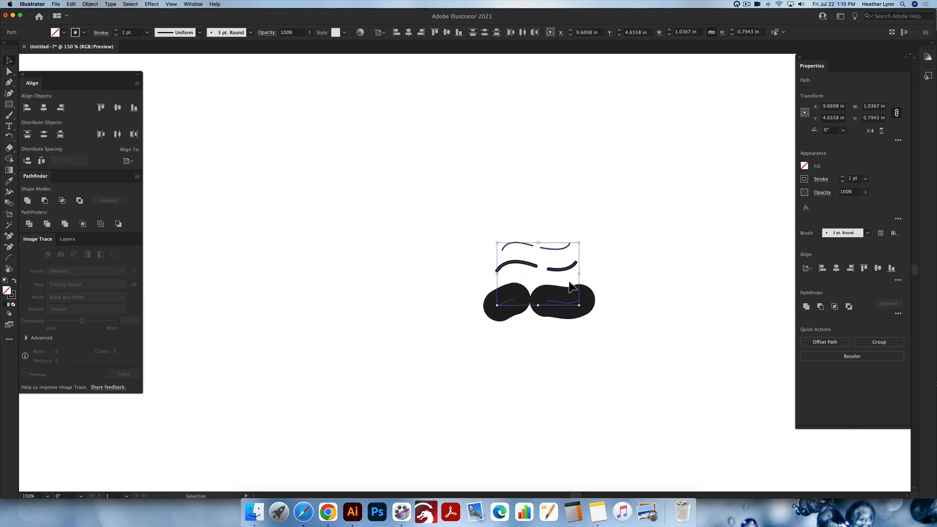
left_click(842, 181)
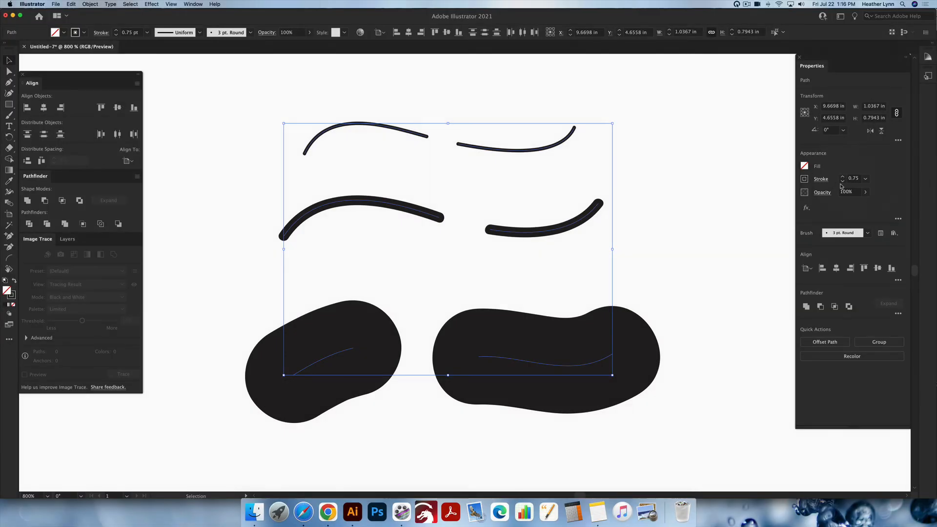
left_click(842, 181)
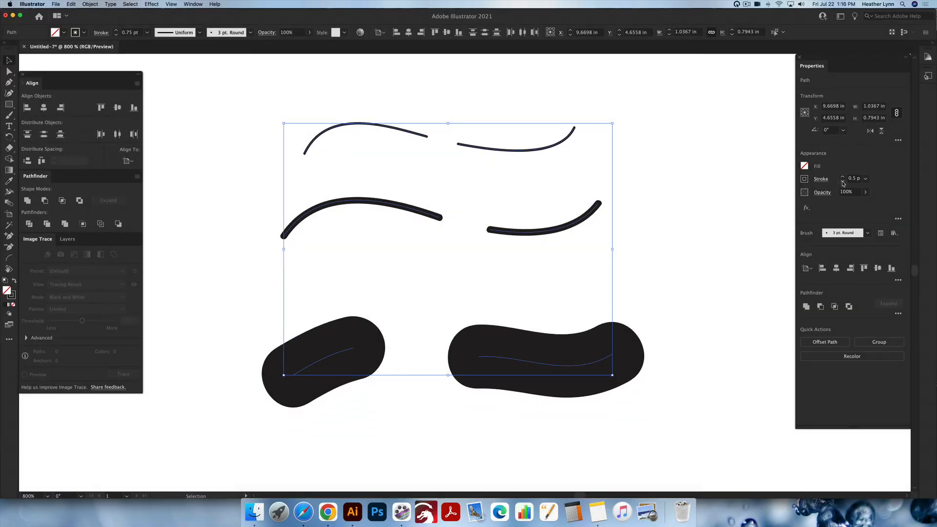
left_click(842, 181)
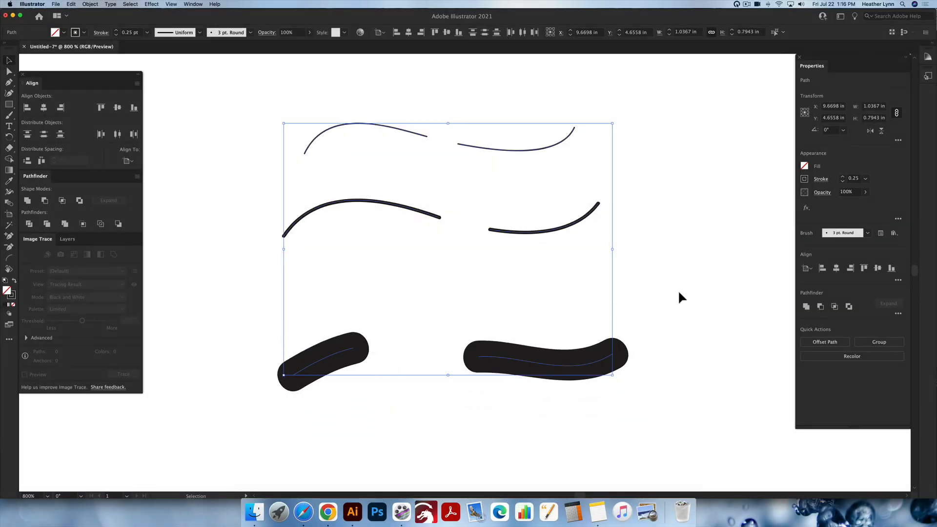
left_click(627, 300)
scroll(626, 300, "down", 2)
scroll(626, 301, "right", 2)
scroll(626, 301, "up", 2)
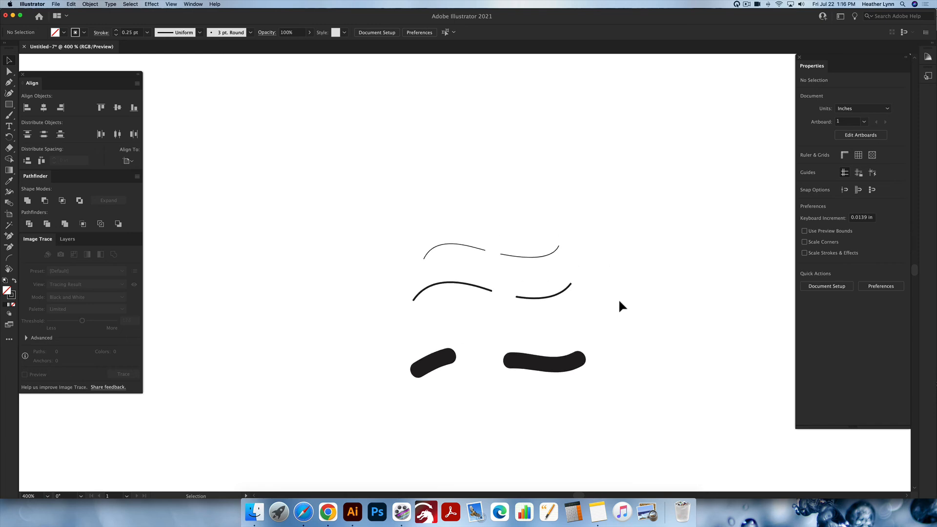
scroll(565, 315, "up", 1)
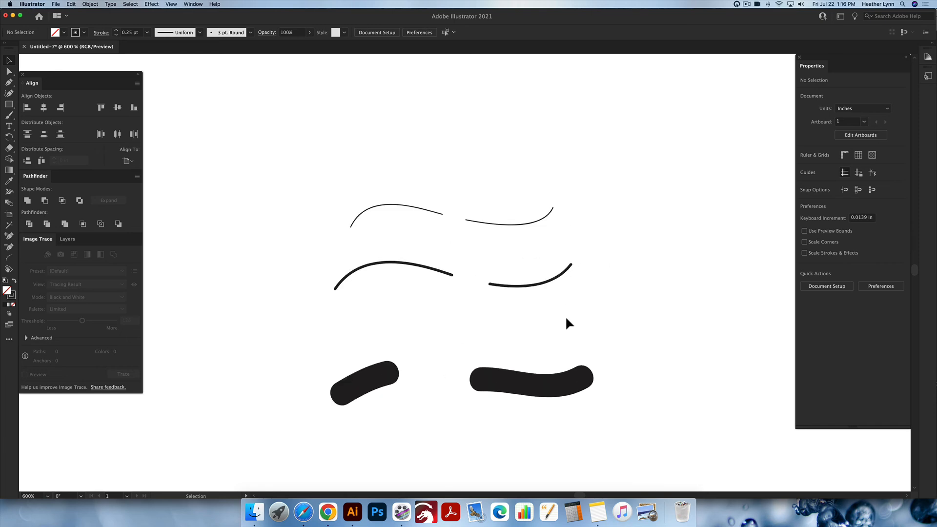
key("b")
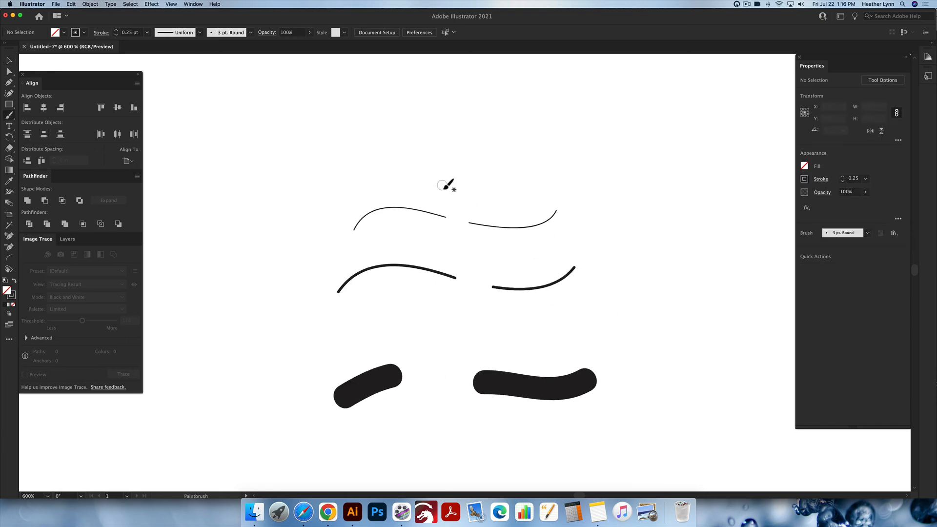
- Paint three more wavy brush strokes at 1 pt stroke weight above the existing strokes
mouse_move(235, 174)
left_mouse_down()
mouse_move(297, 137)
mouse_move(564, 155)
mouse_move(607, 133)
left_mouse_up()
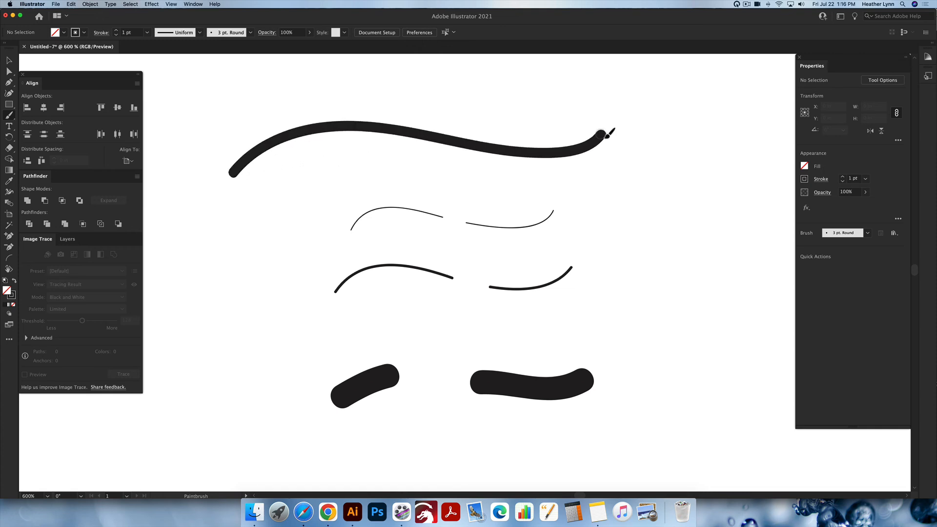
left_click_drag(249, 97, 494, 99)
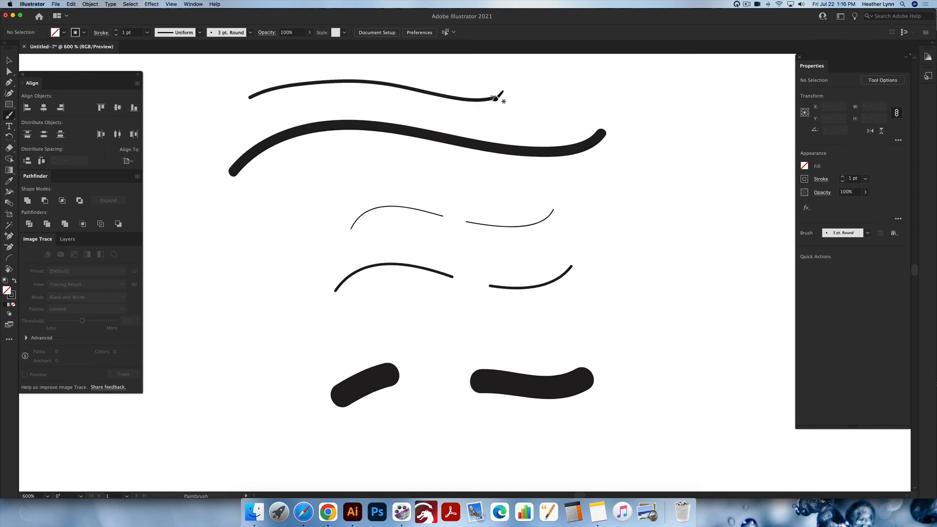
mouse_move(261, 201)
left_mouse_down()
mouse_move(328, 182)
mouse_move(477, 182)
left_mouse_up()
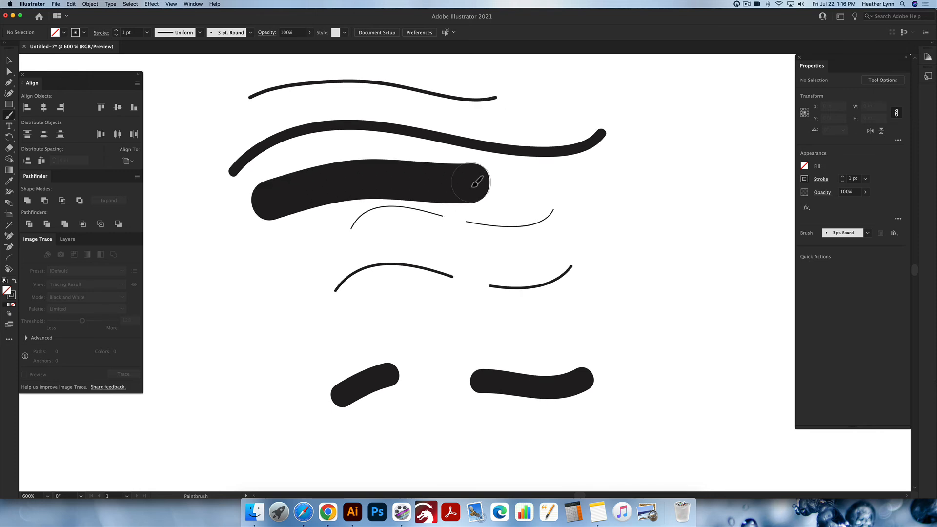
key("shift+e")
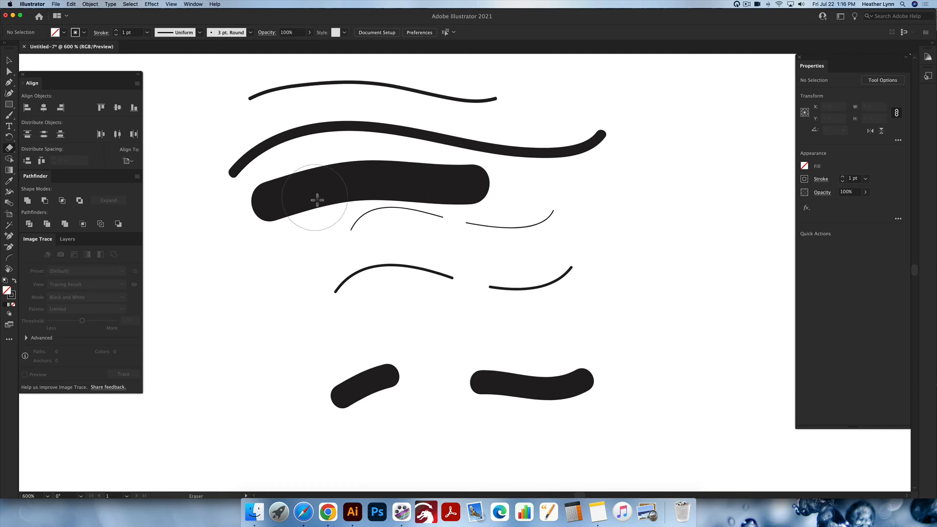
key("bracketleft")
key("bracketleft")
key("bracketleft")
key("bracketleft")
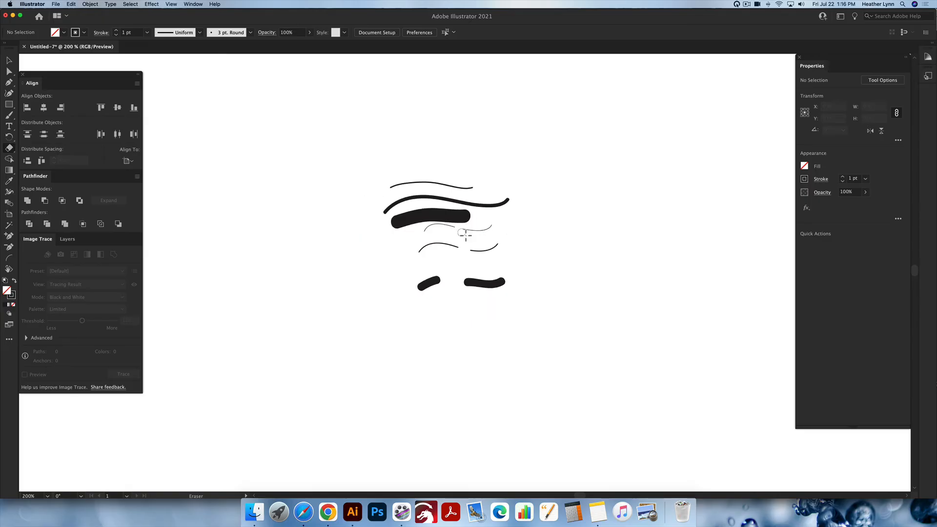
- Select every stroke on the artboard and delete them all
scroll(465, 234, "down", 3)
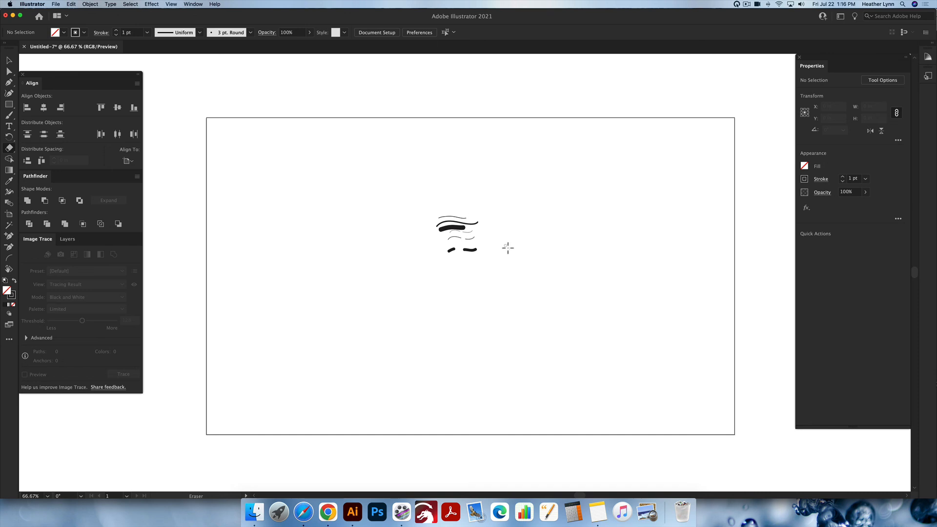
key("v")
left_click_drag(526, 279, 374, 181)
key("Delete")
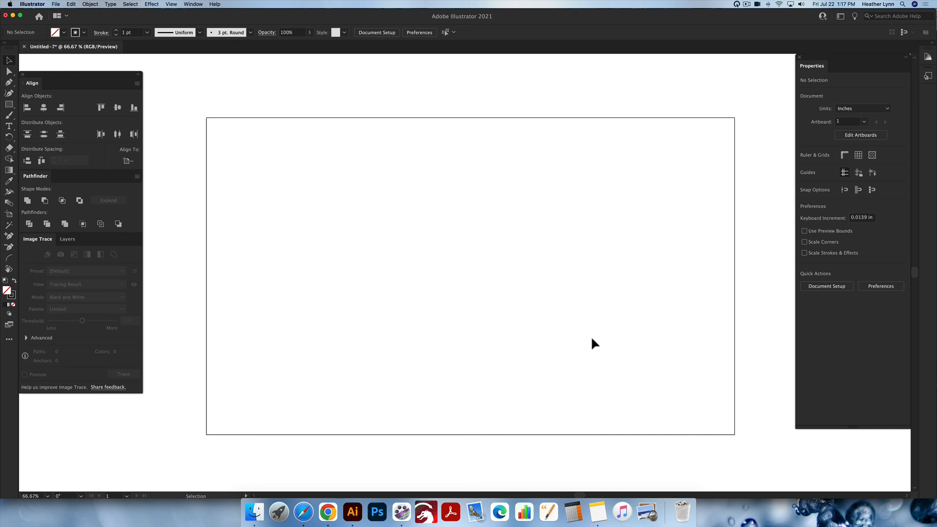
key("super+shift+h")
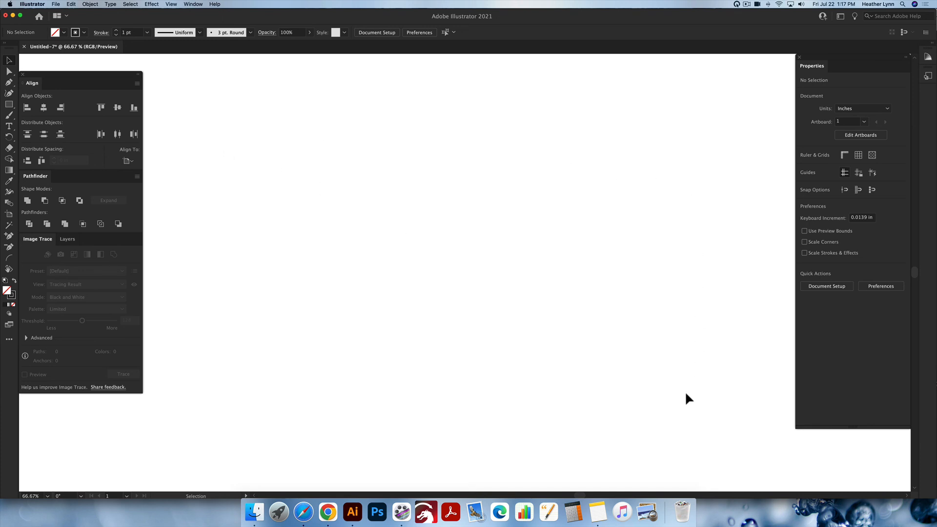
key("super+shift+h")
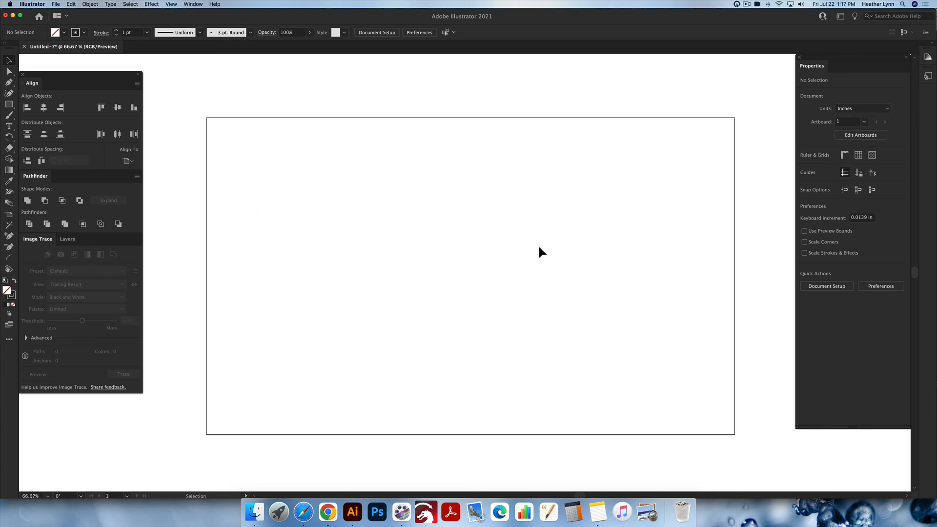
scroll(617, 251, "right", 1)
scroll(616, 251, "left", 1)
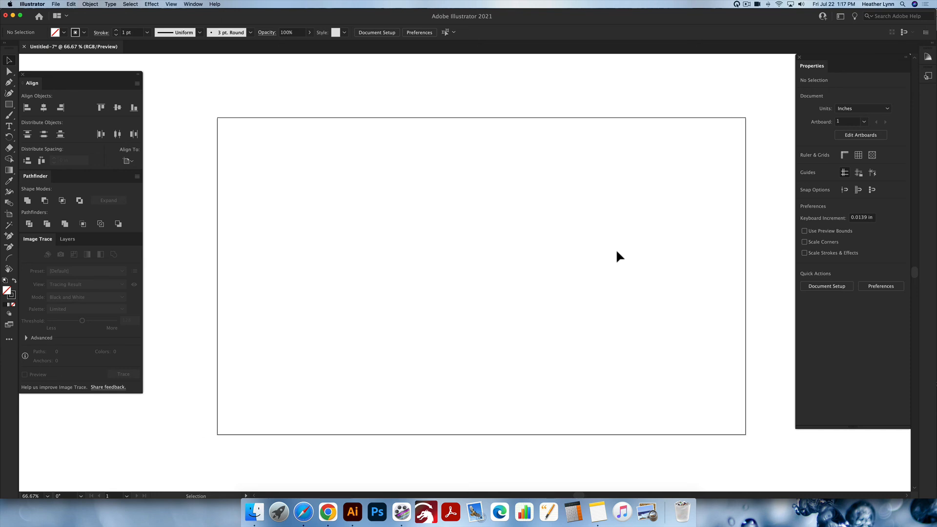
scroll(615, 248, "right", 1)
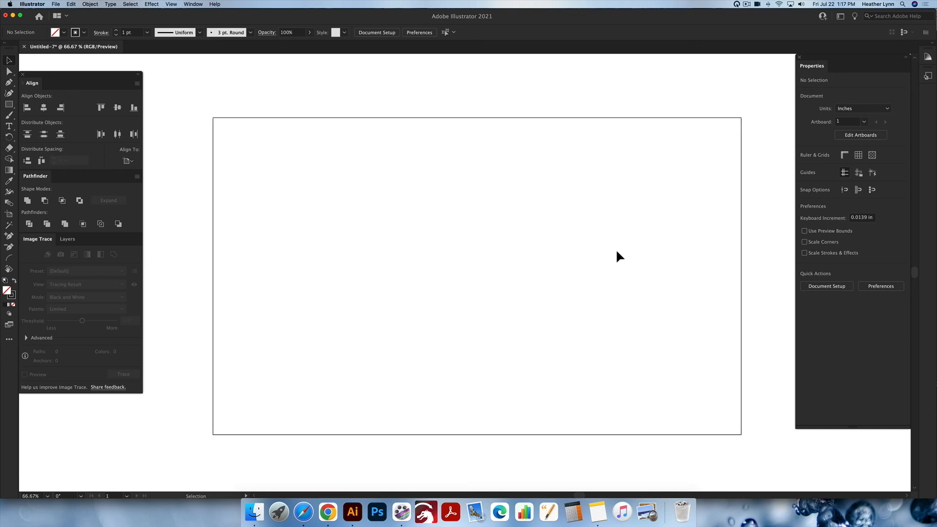